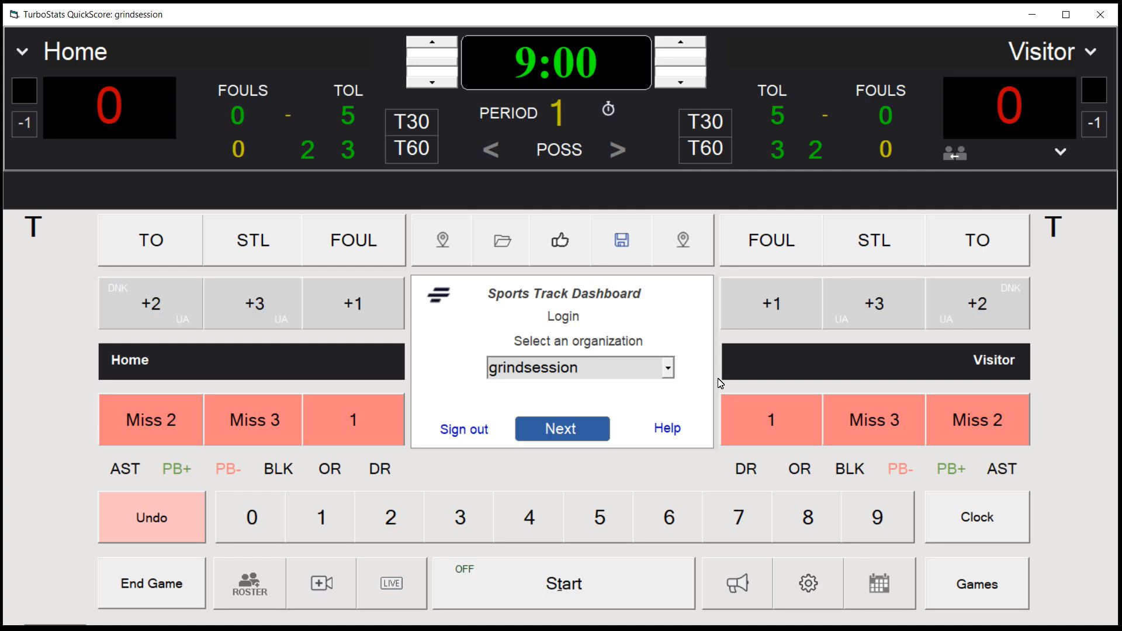
Open the Training event's Prolific Prep vs DME game from the game list for editing
{"action": "left_click", "coordinate": [893, 585]}
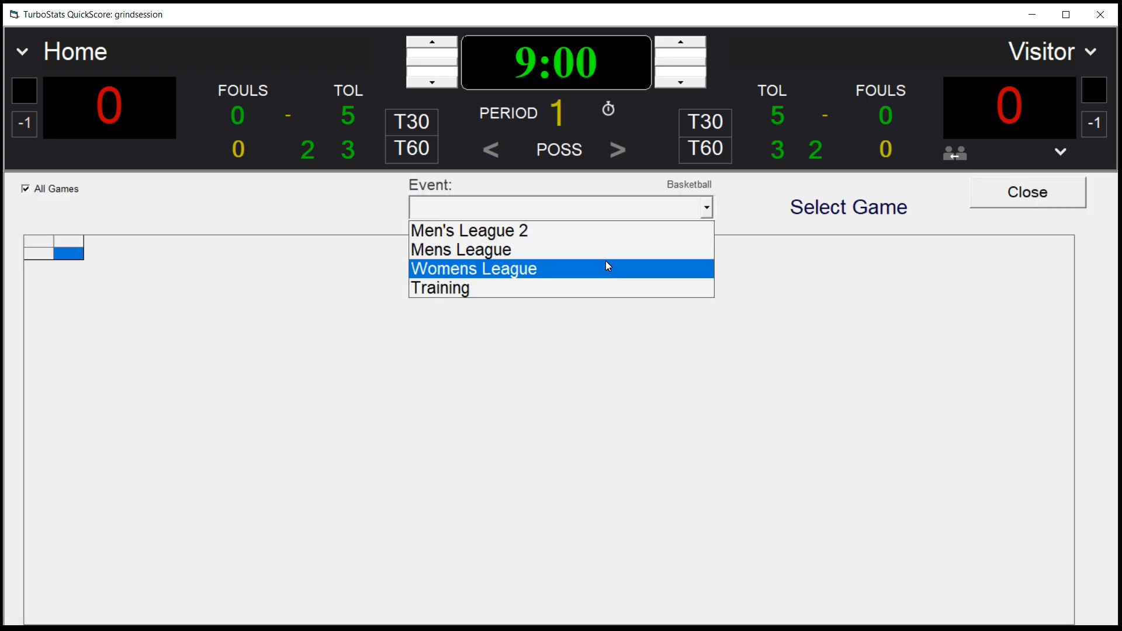
{"action": "left_click", "coordinate": [543, 286]}
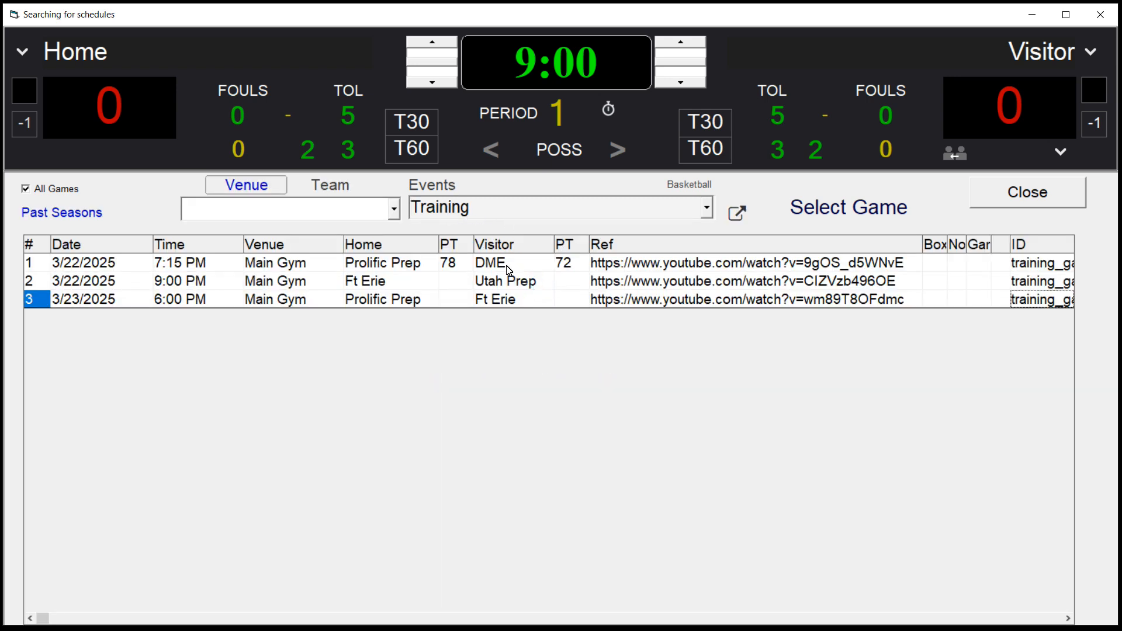
{"action": "double_click", "coordinate": [415, 269]}
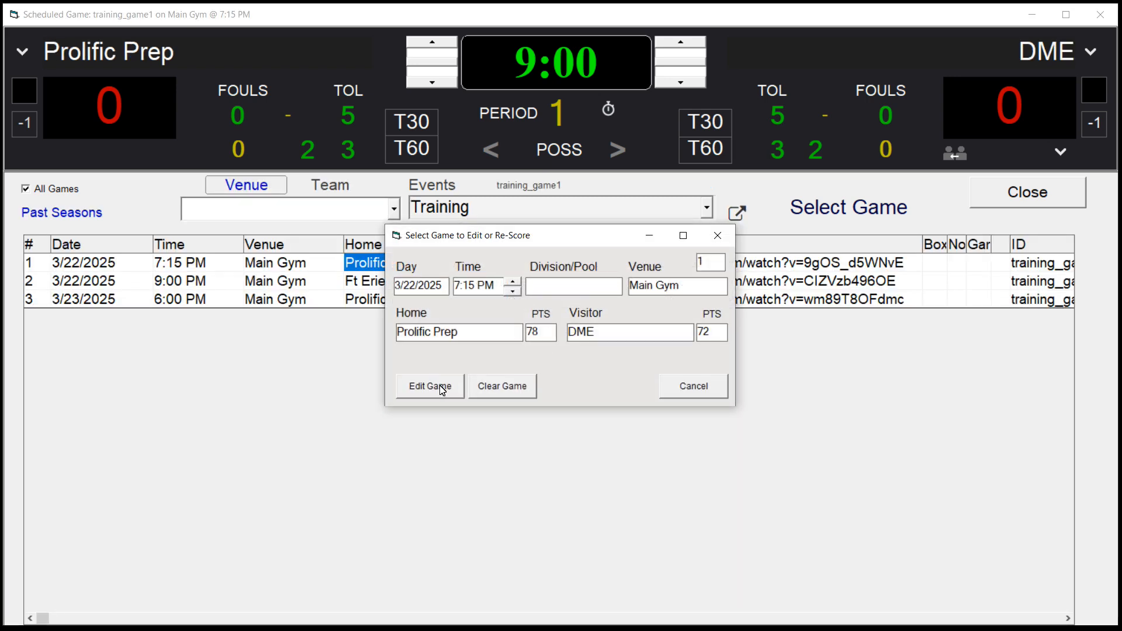
{"action": "left_click", "coordinate": [430, 387]}
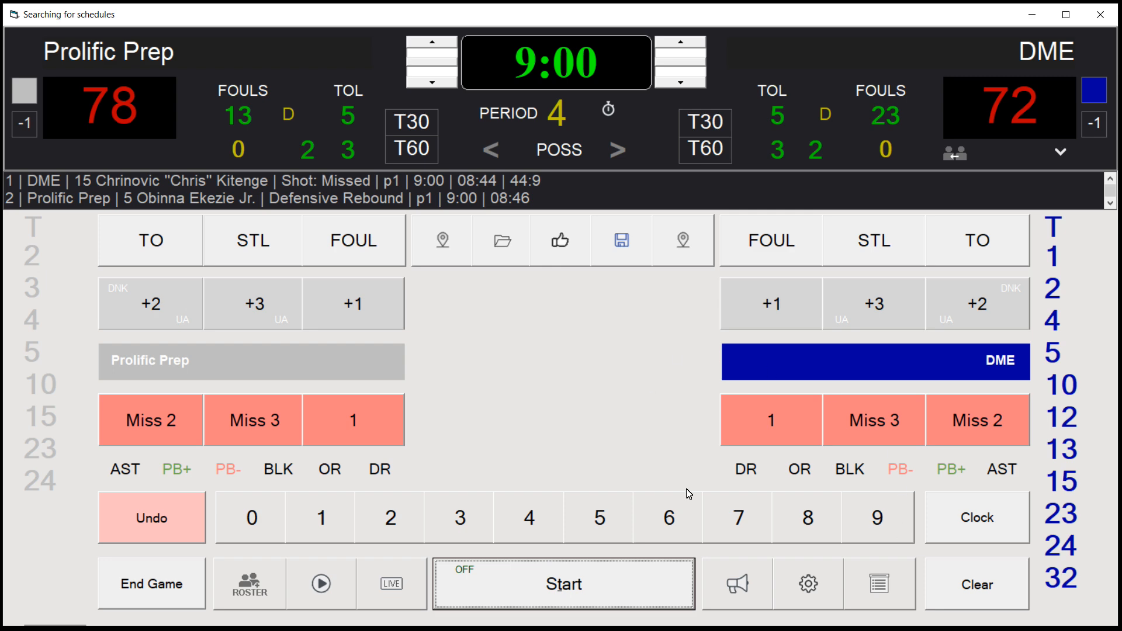
Open the game settings and launch the game's linked MP4 video in the video player
{"action": "left_click", "coordinate": [812, 591]}
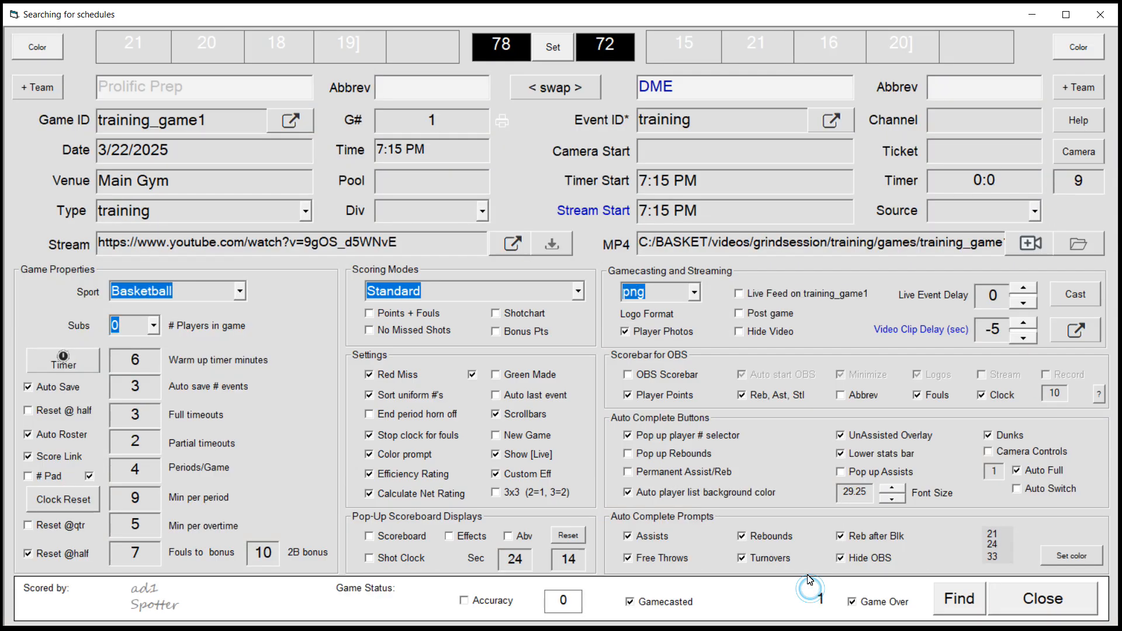
{"action": "left_click_drag", "start_coordinate": [100, 245], "coordinate": [394, 246]}
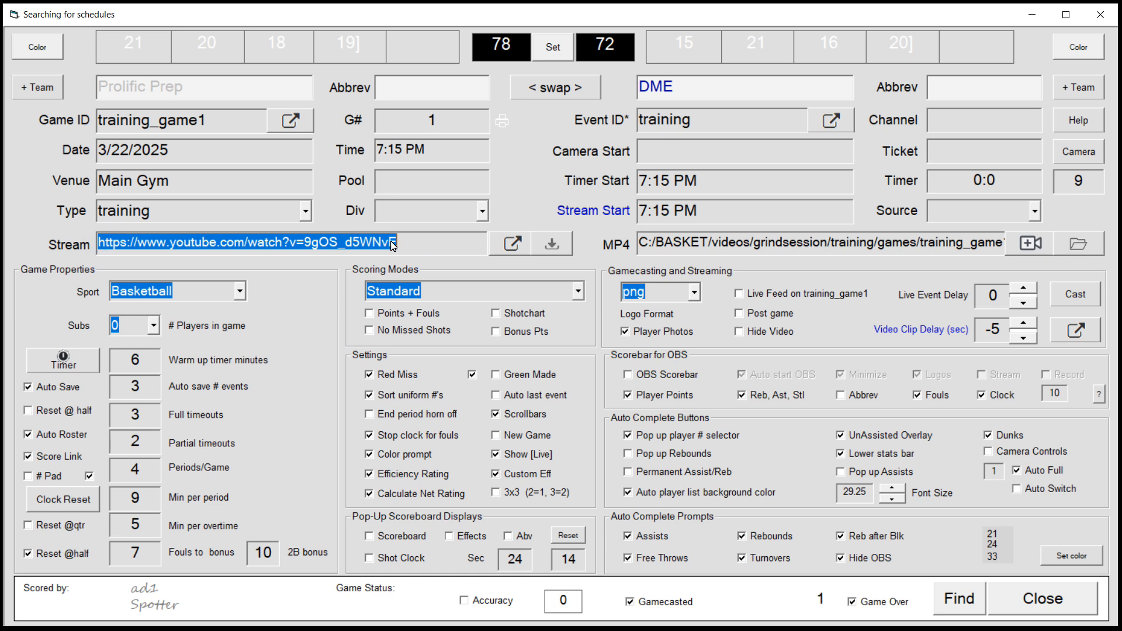
{"action": "left_click", "coordinate": [102, 250]}
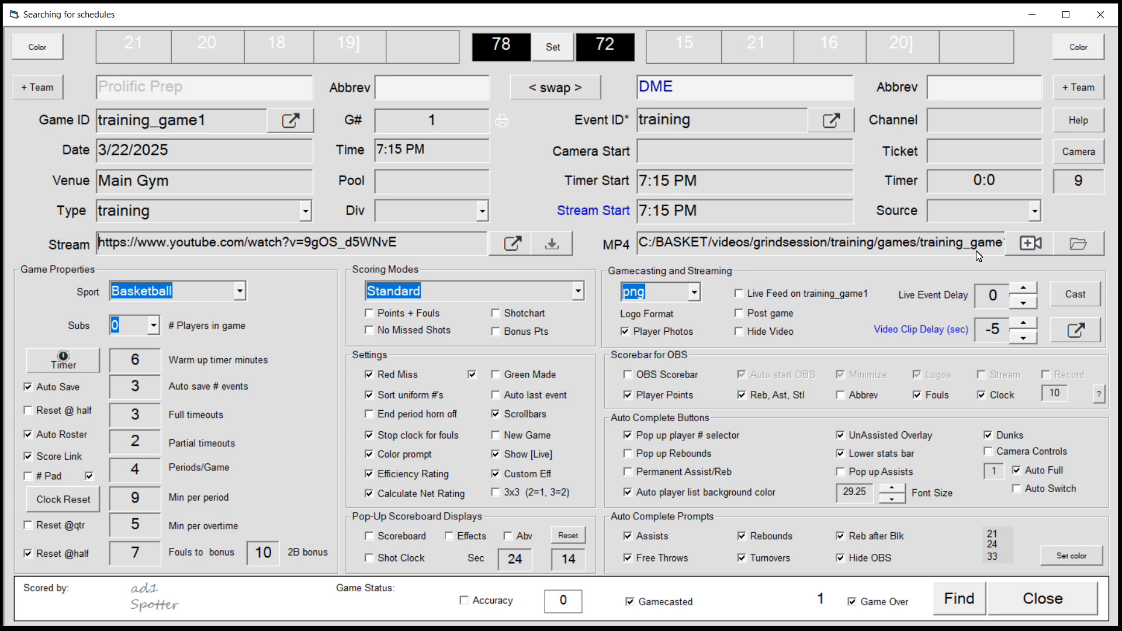
{"action": "left_click", "coordinate": [1032, 245]}
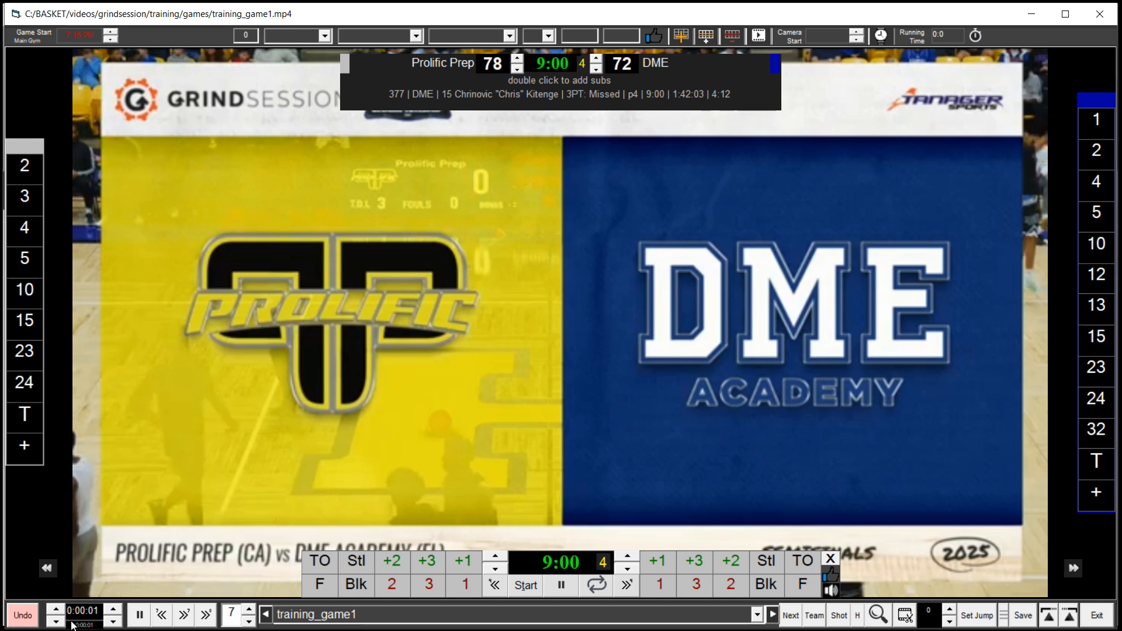
Seek the game video forward to around the 10-minute mark and play it briefly
{"action": "left_click", "coordinate": [57, 612]}
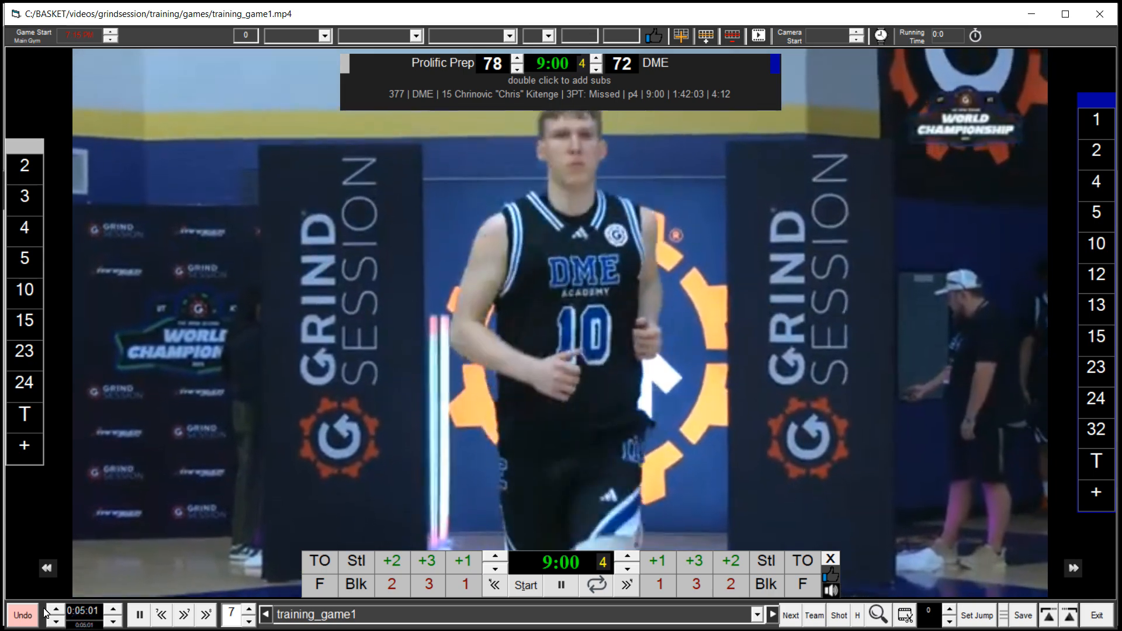
{"action": "left_click", "coordinate": [55, 609]}
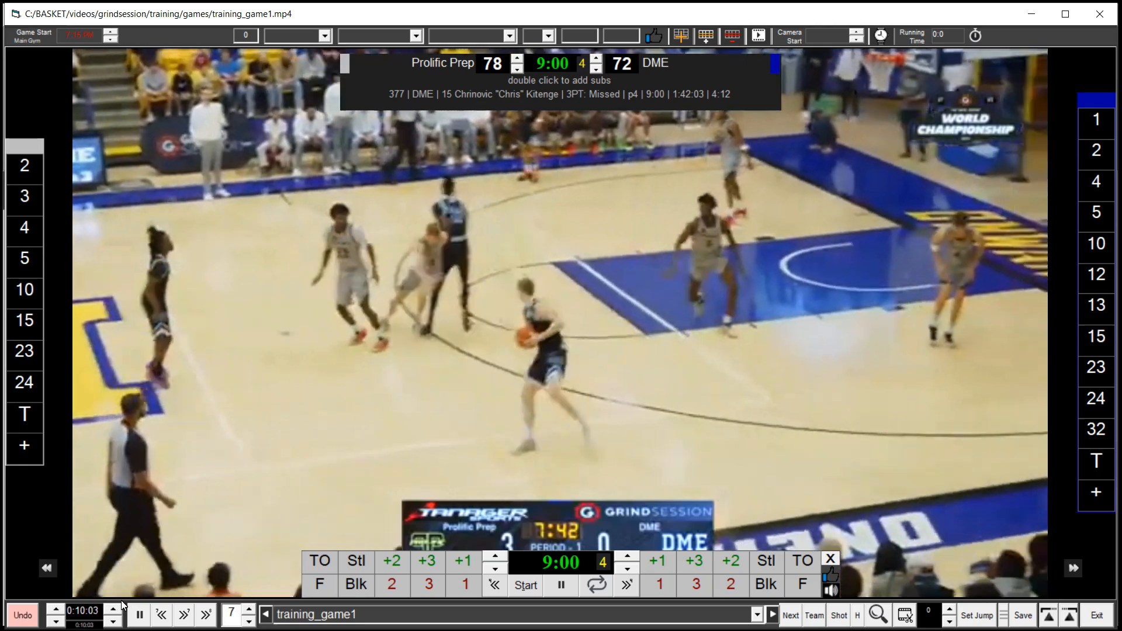
{"action": "left_click", "coordinate": [117, 606]}
{"action": "left_click", "coordinate": [118, 606]}
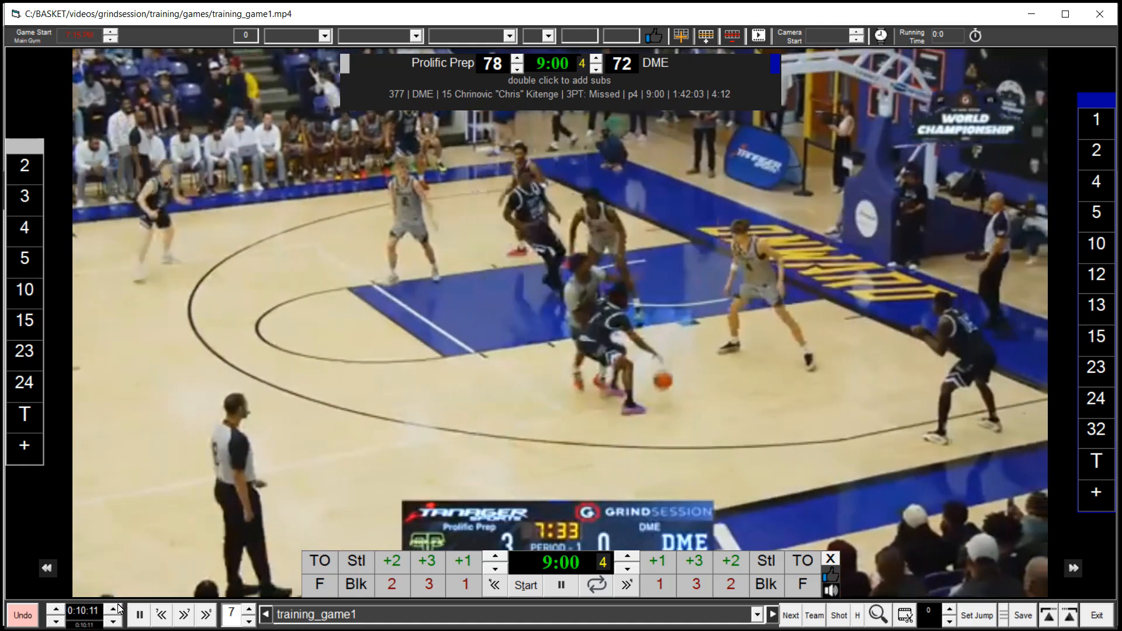
{"action": "left_click", "coordinate": [115, 622]}
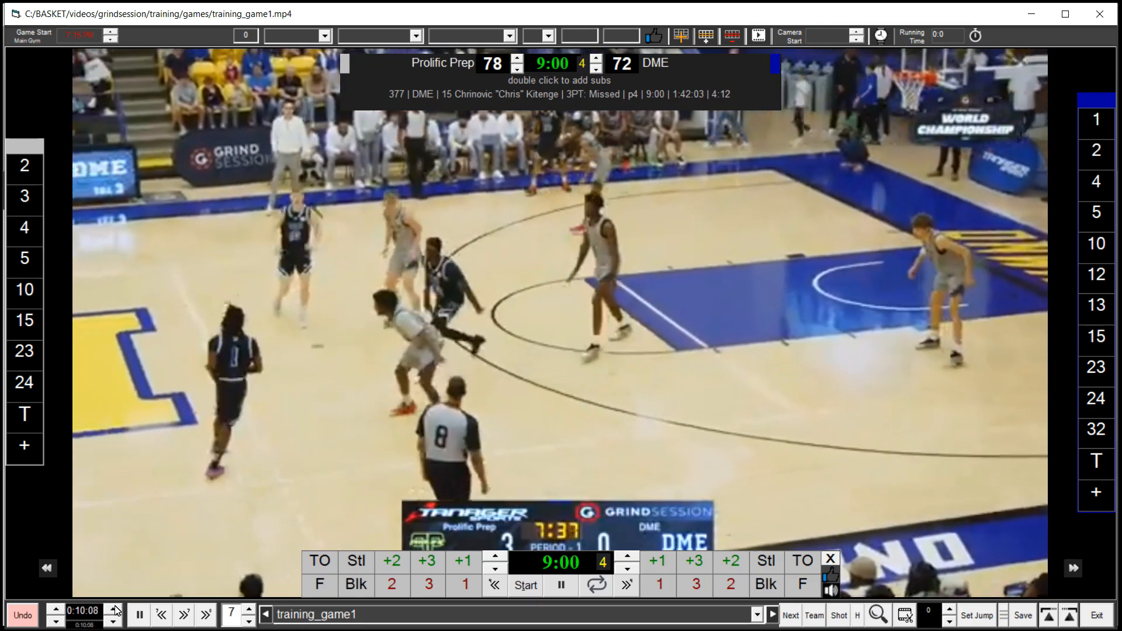
{"action": "left_click", "coordinate": [115, 621]}
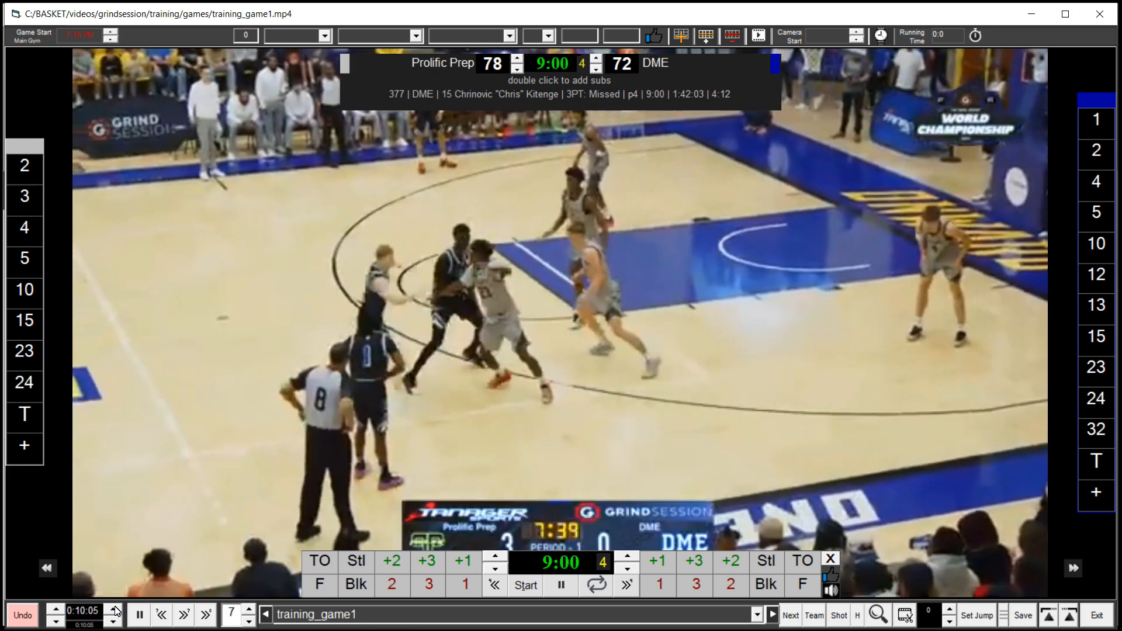
{"action": "key", "text": "space"}
{"action": "key", "text": "space"}
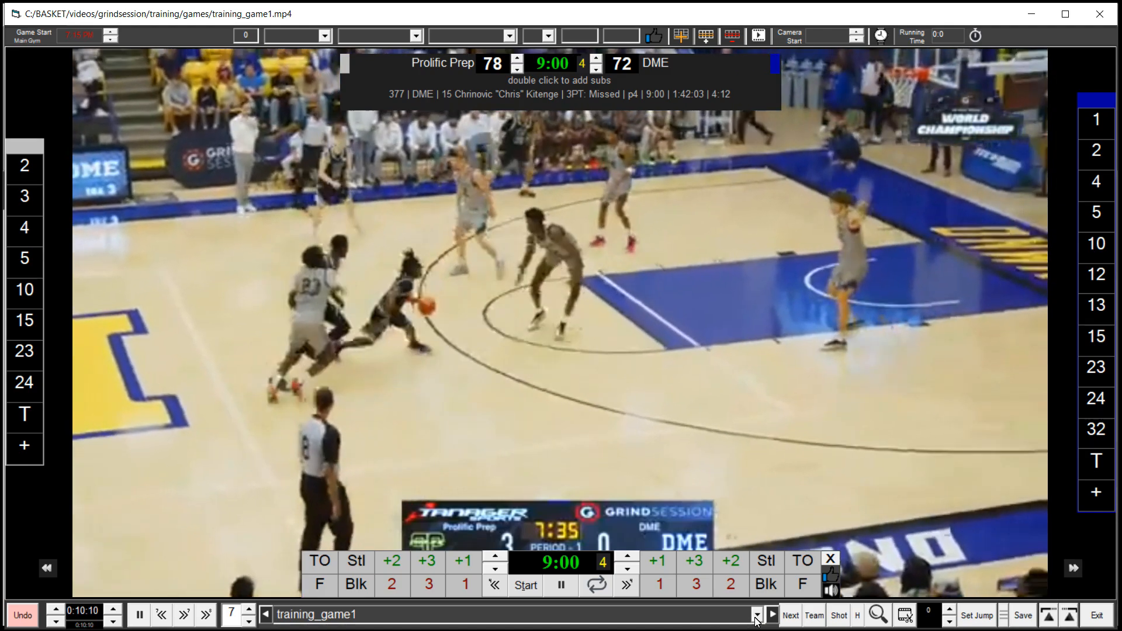
Jump the video to event 37, the DME three-point make at 15:05, from the event list
{"action": "left_click", "coordinate": [756, 615]}
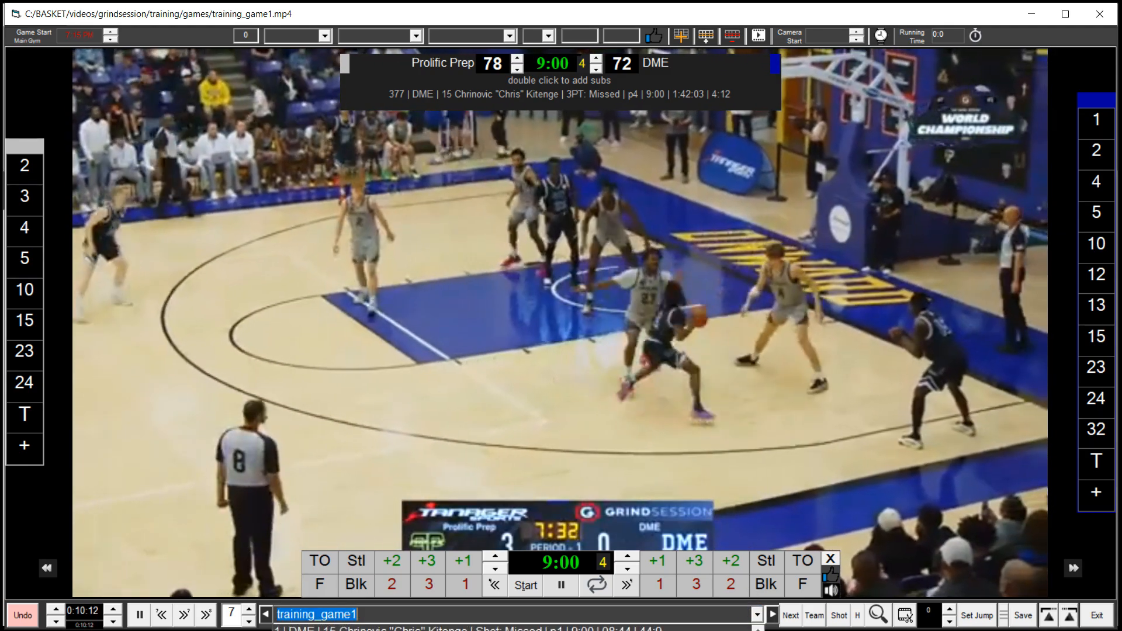
{"action": "scroll", "coordinate": [515, 629], "scroll_direction": "down", "scroll_amount": 12}
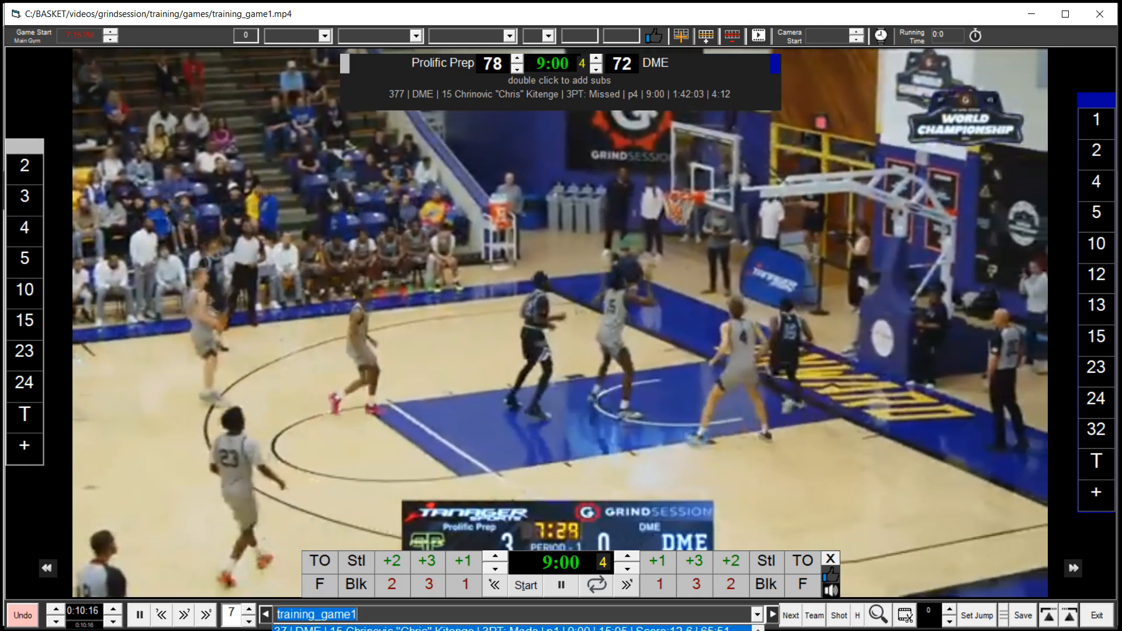
{"action": "left_click", "coordinate": [503, 629]}
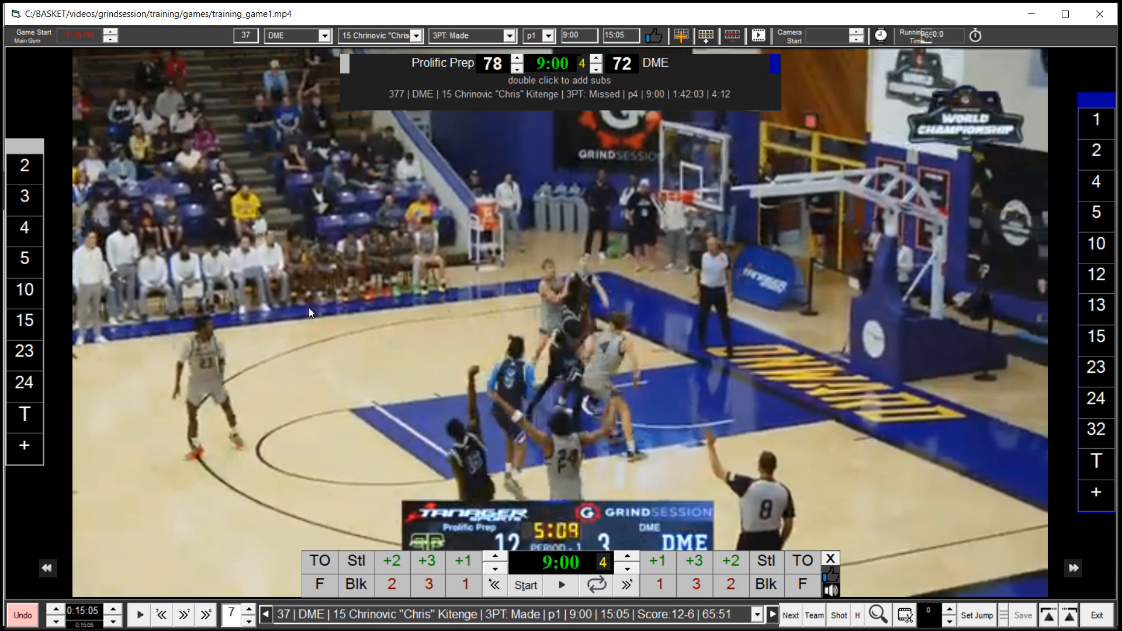
Enable the Shotchart scoring mode in the game settings
{"action": "left_click", "coordinate": [24, 166]}
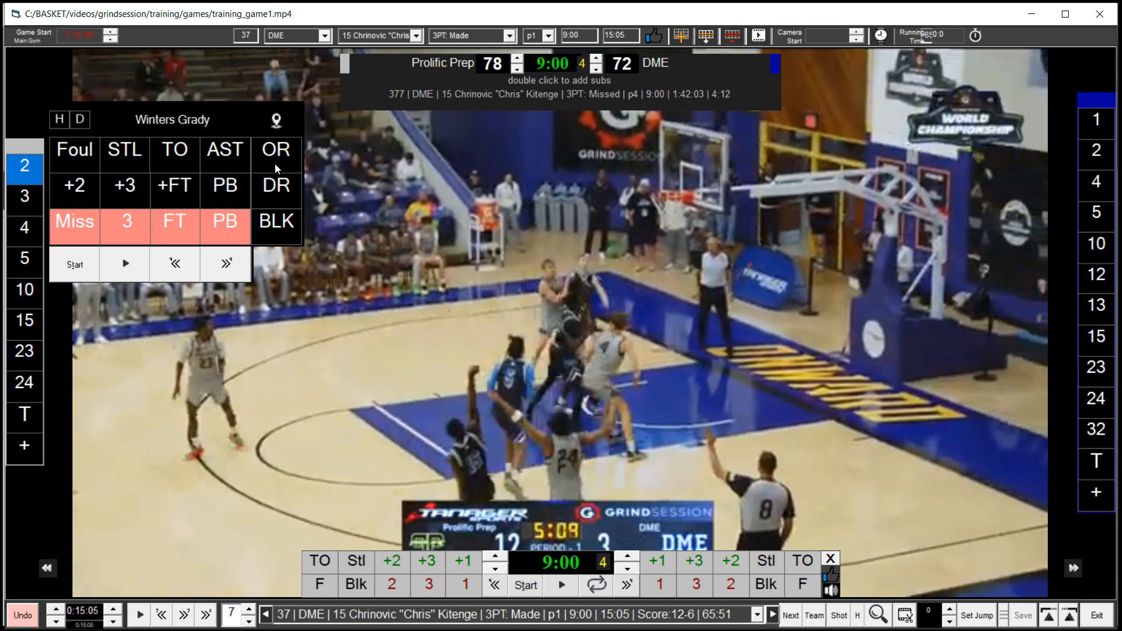
{"action": "left_click", "coordinate": [22, 174]}
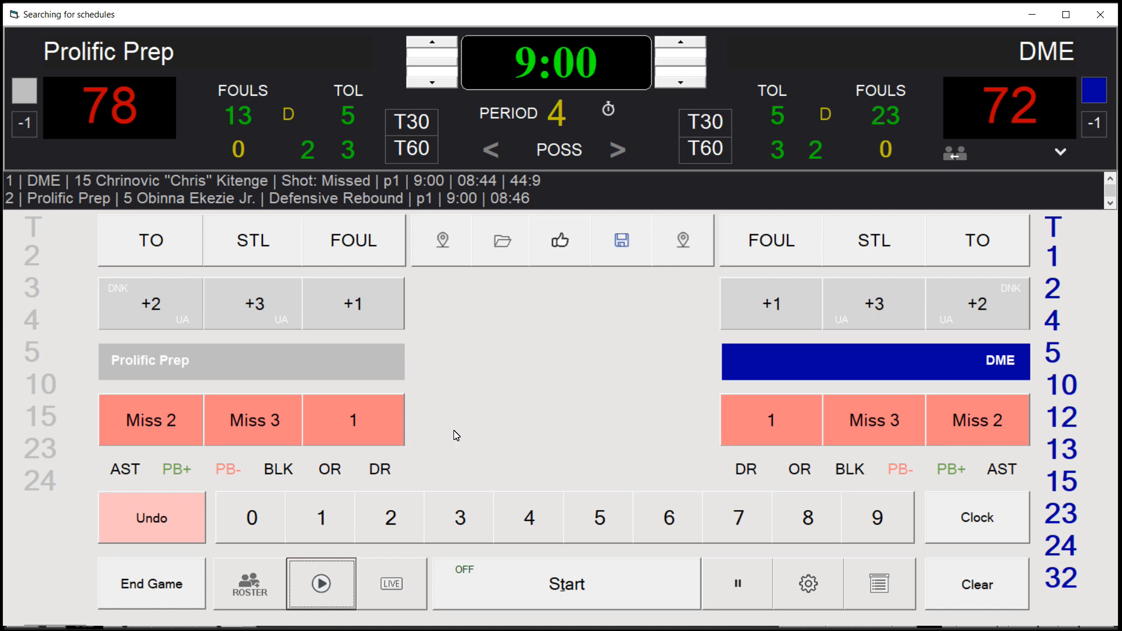
{"action": "left_click", "coordinate": [808, 583]}
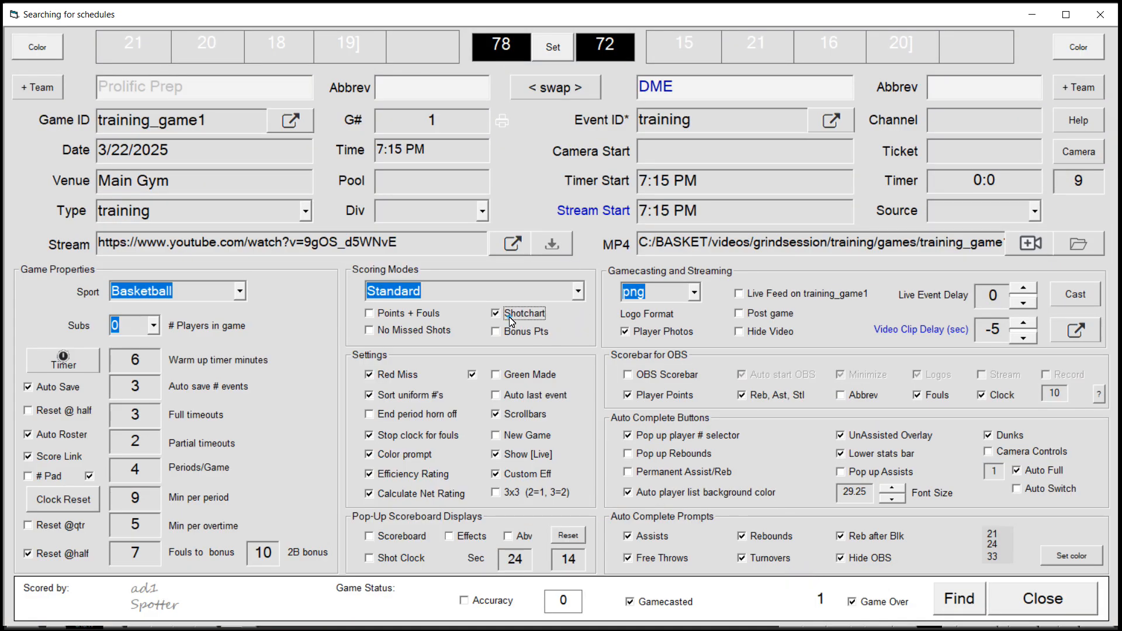
{"action": "left_click", "coordinate": [507, 316]}
{"action": "left_click", "coordinate": [1014, 603]}
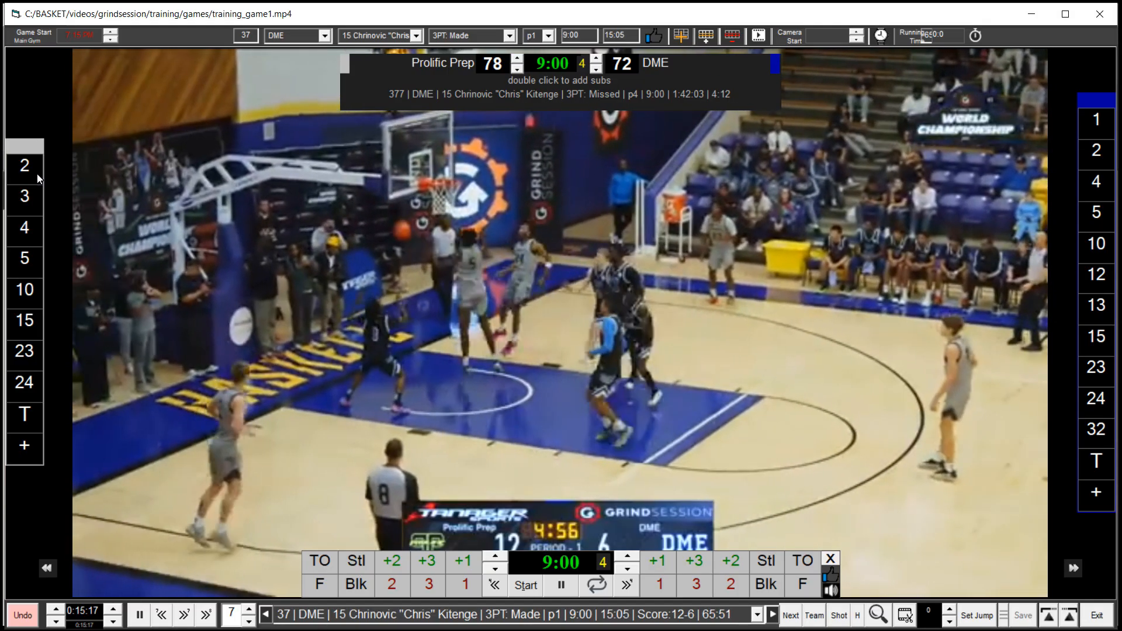
Open home player 2's stat panel with its shot chart, then close it
{"action": "left_click", "coordinate": [33, 170]}
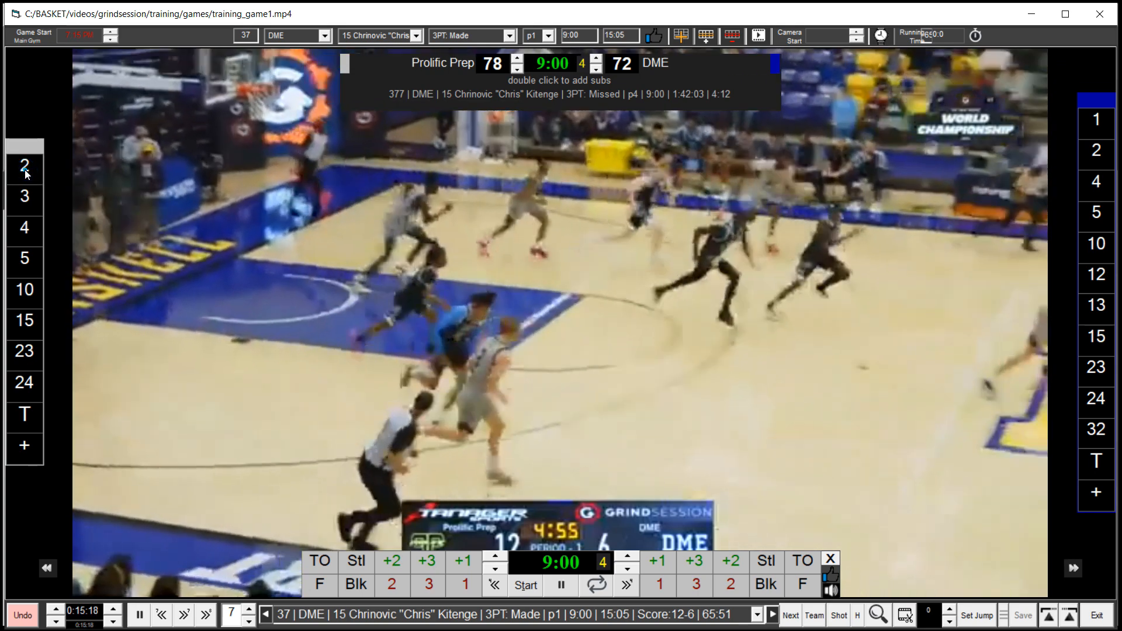
{"action": "left_click", "coordinate": [26, 173]}
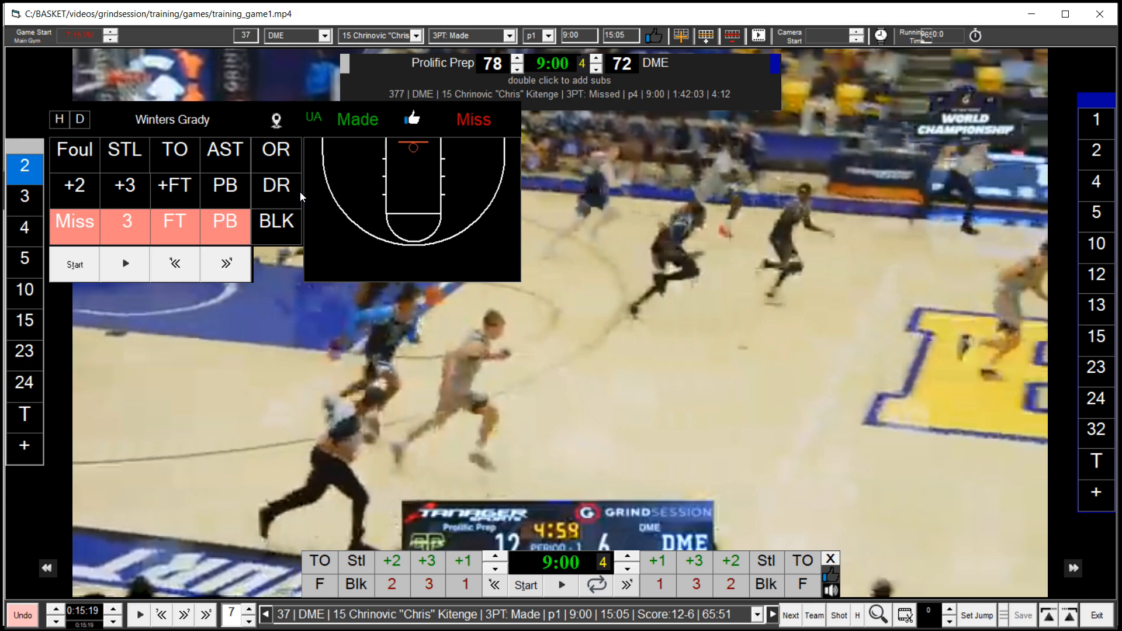
{"action": "key", "text": "space"}
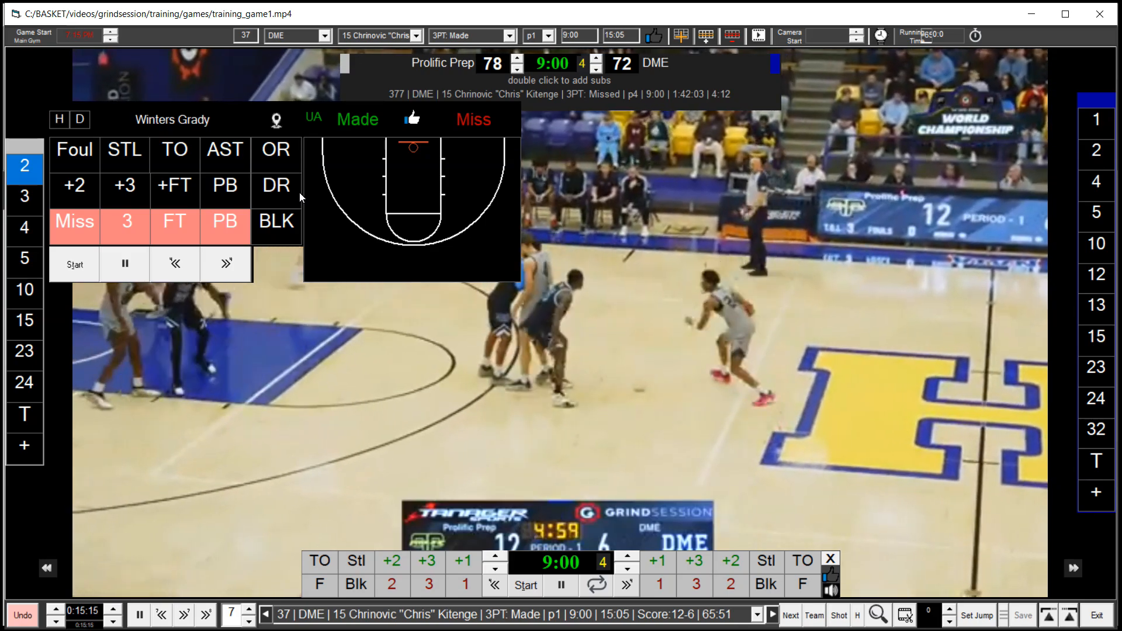
{"action": "left_click", "coordinate": [30, 165]}
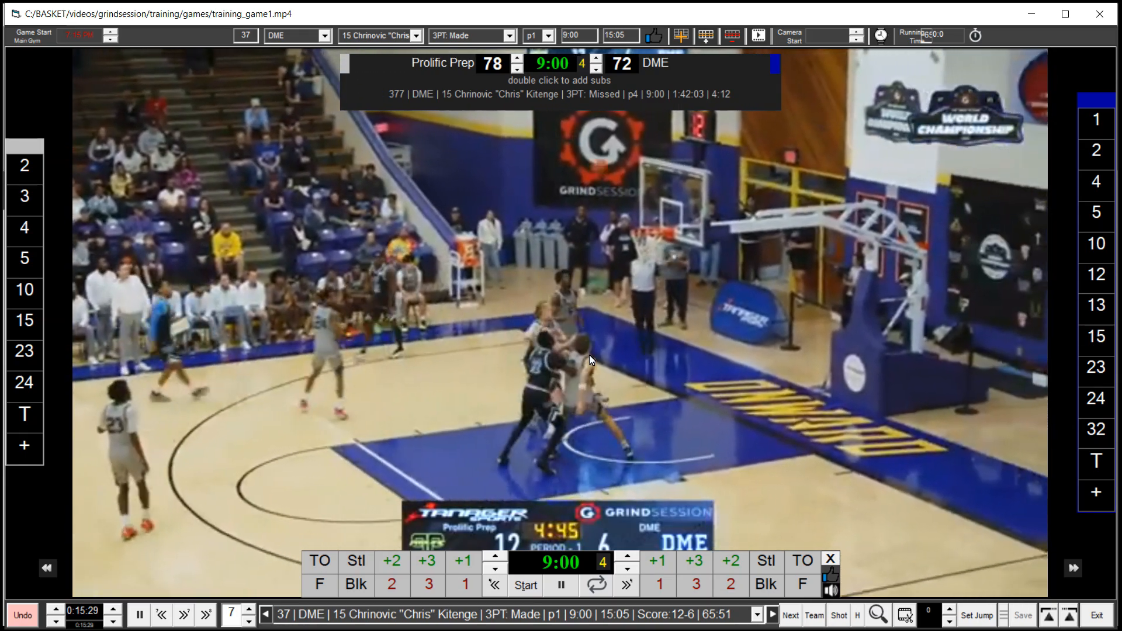
Mark the current event 37 as a highlight
{"action": "key", "text": "space"}
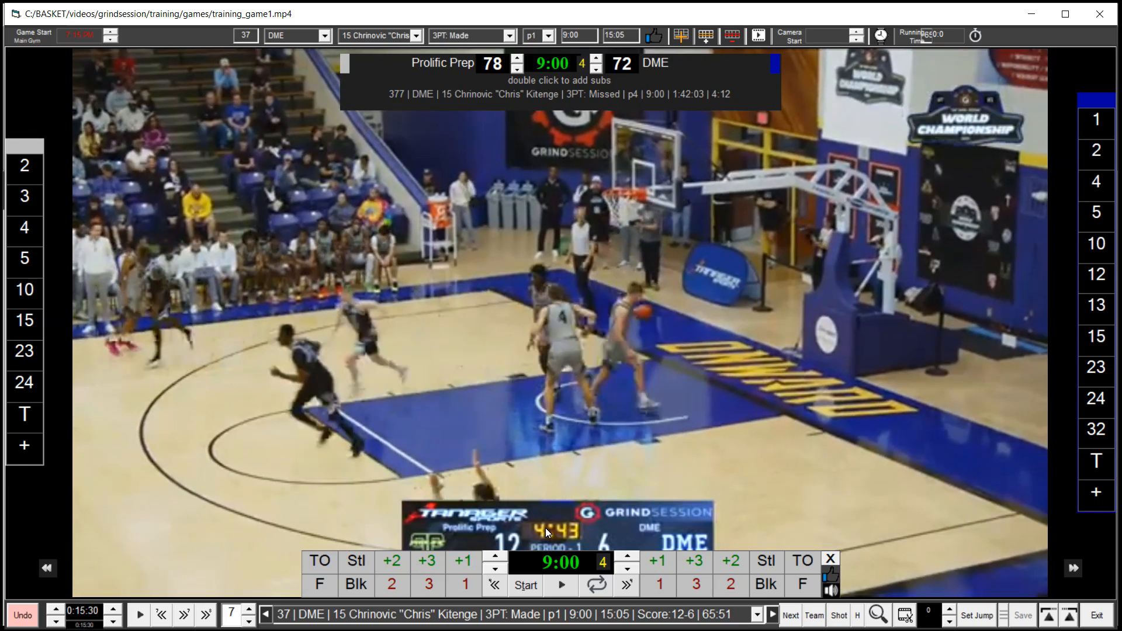
{"action": "left_click", "coordinate": [833, 580]}
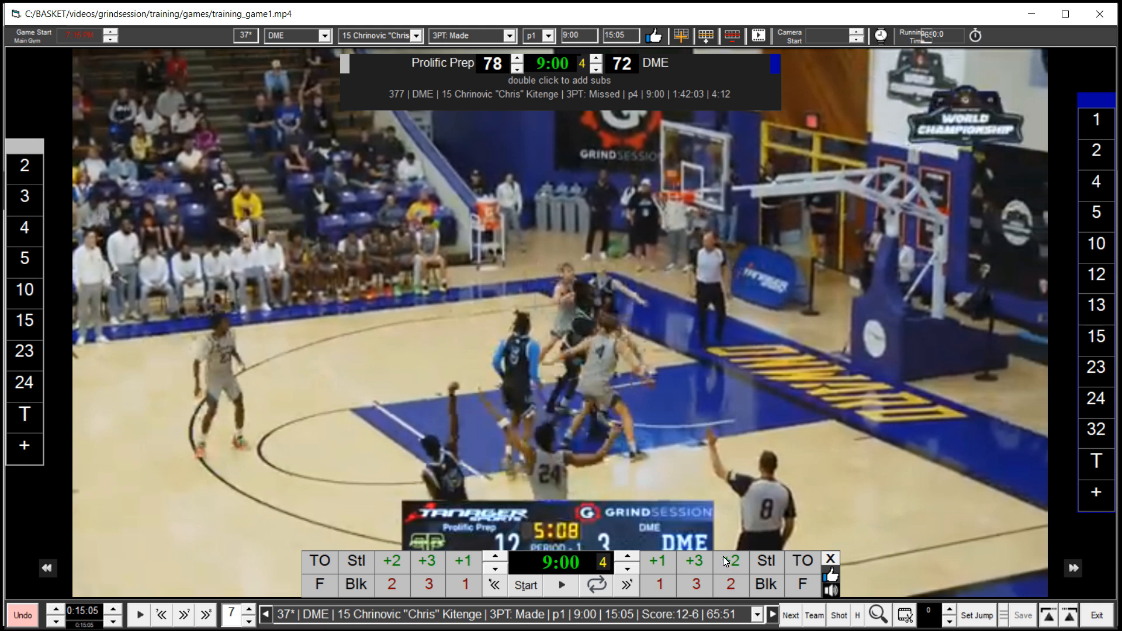
Open the highlight video editor and set the clip length to 0 seconds in its settings
{"action": "left_click", "coordinate": [759, 36]}
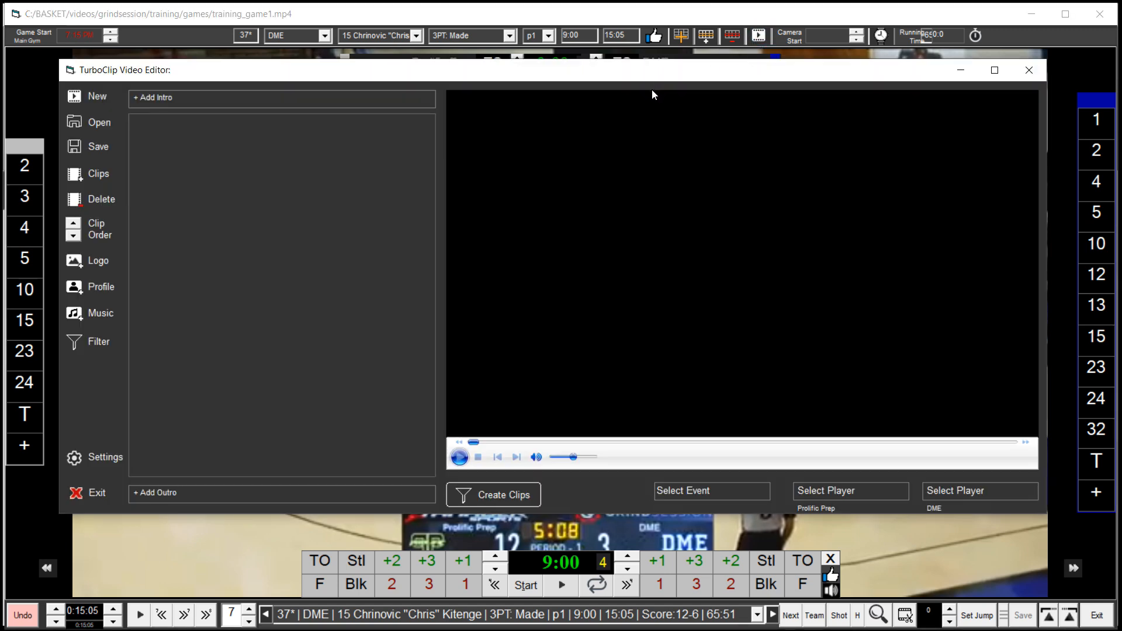
{"action": "left_click", "coordinate": [101, 459]}
{"action": "type", "text": "0"}
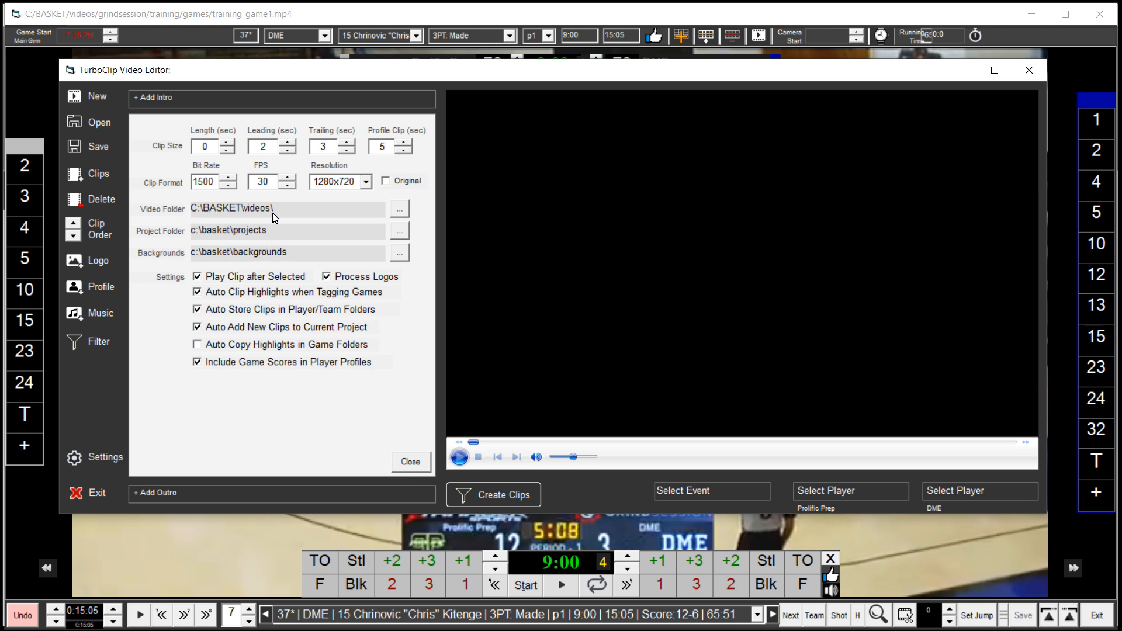
{"action": "left_click", "coordinate": [411, 461]}
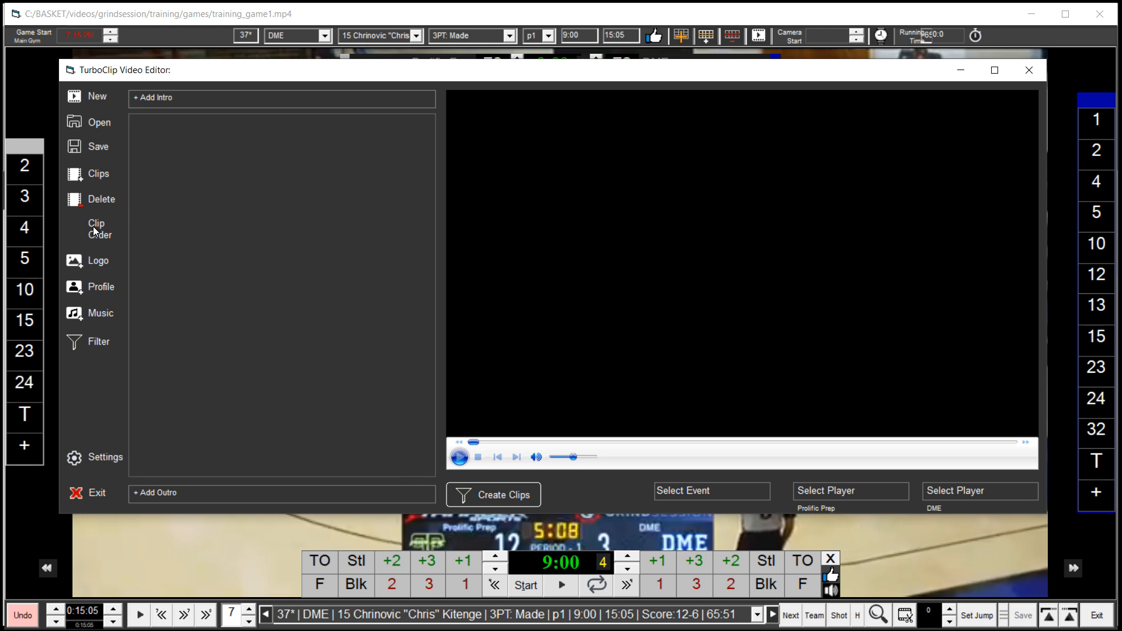
{"action": "left_click", "coordinate": [93, 174]}
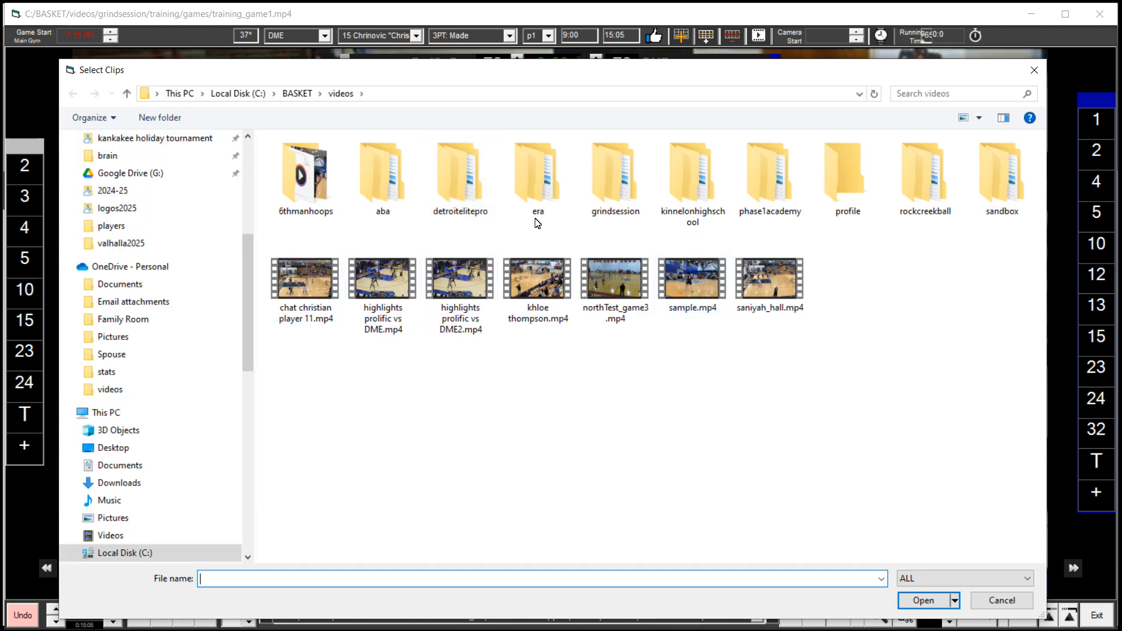
{"action": "double_click", "coordinate": [618, 200]}
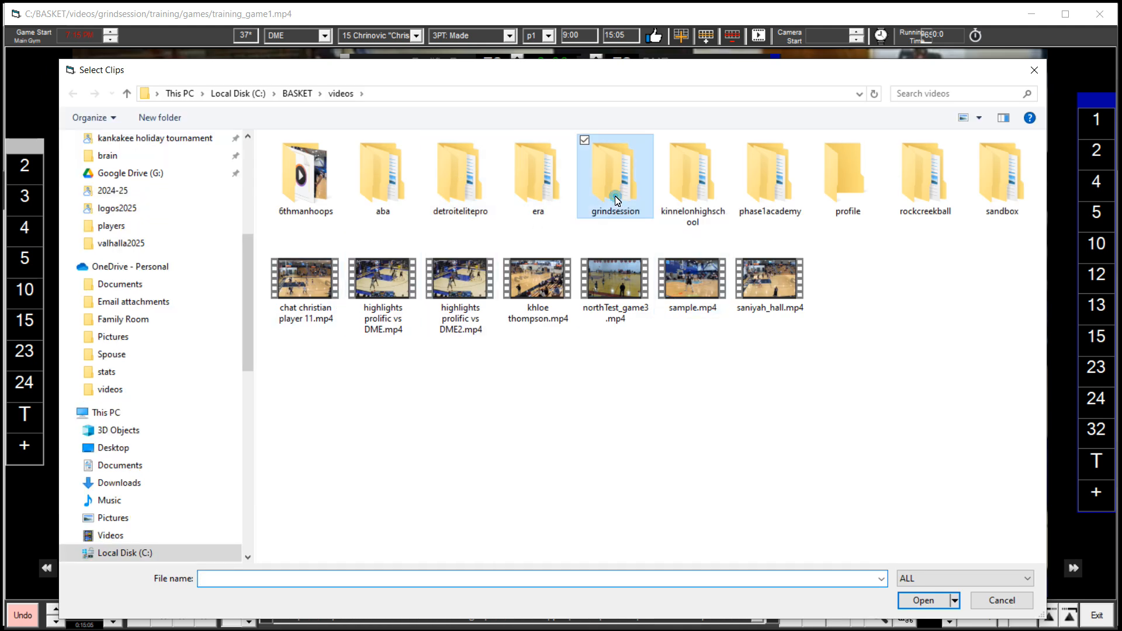
{"action": "left_click", "coordinate": [311, 166]}
{"action": "double_click", "coordinate": [311, 166]}
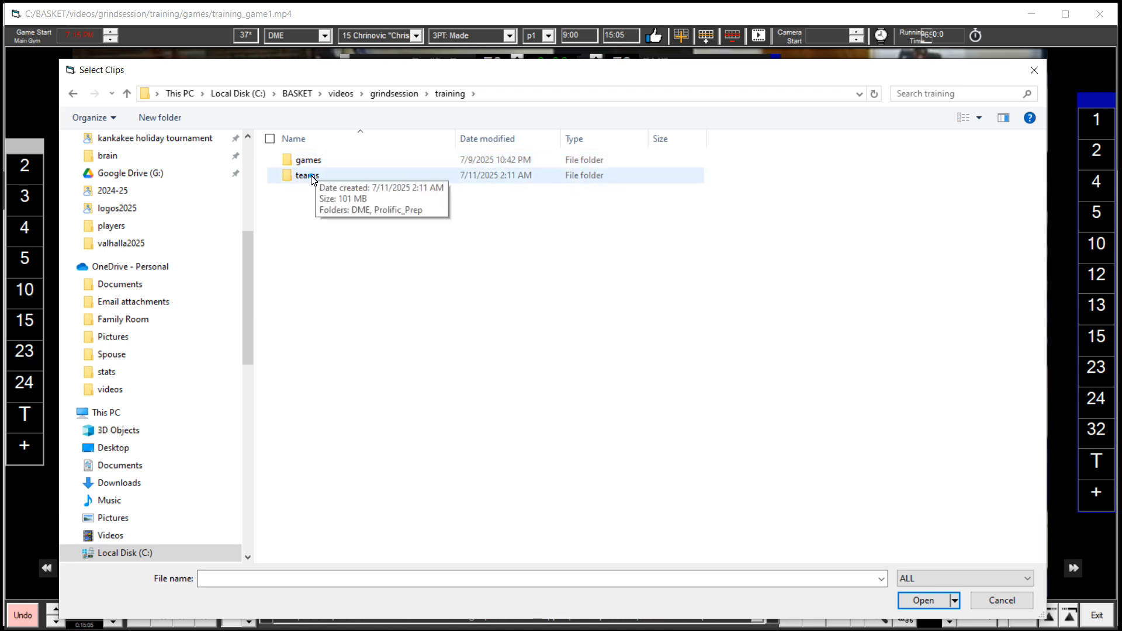
{"action": "double_click", "coordinate": [308, 176]}
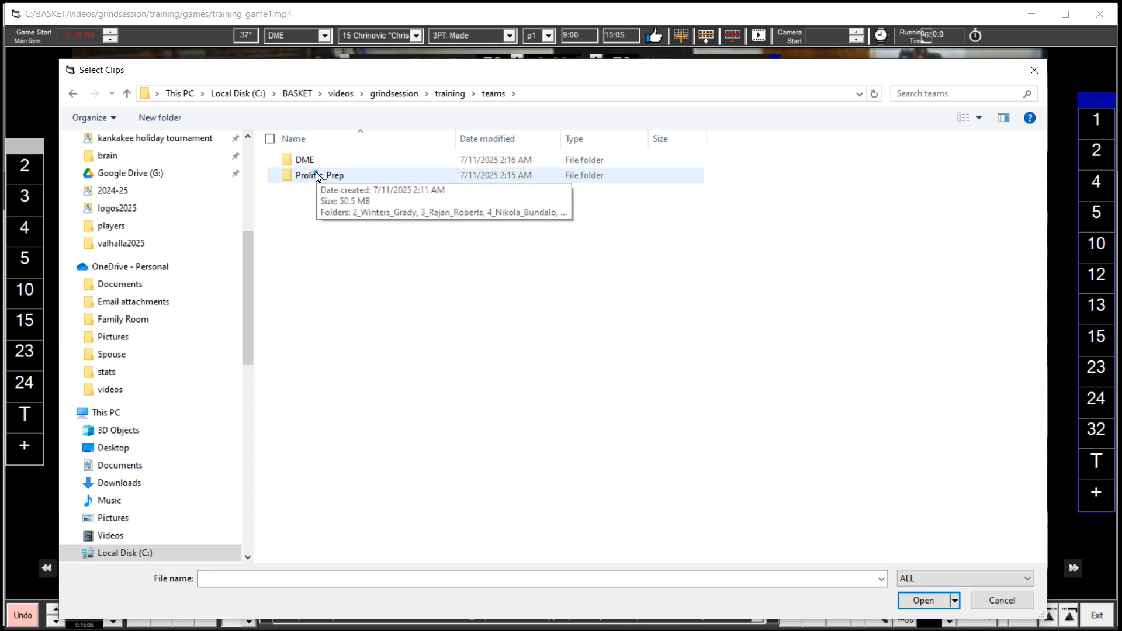
{"action": "double_click", "coordinate": [316, 175]}
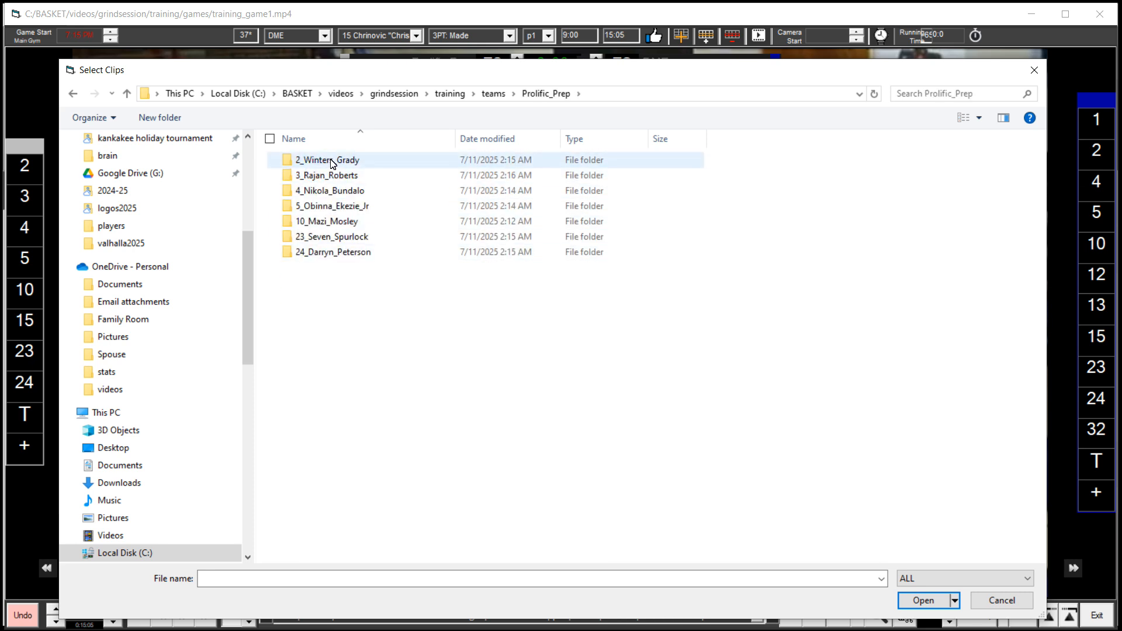
{"action": "left_click", "coordinate": [331, 163]}
{"action": "double_click", "coordinate": [331, 163]}
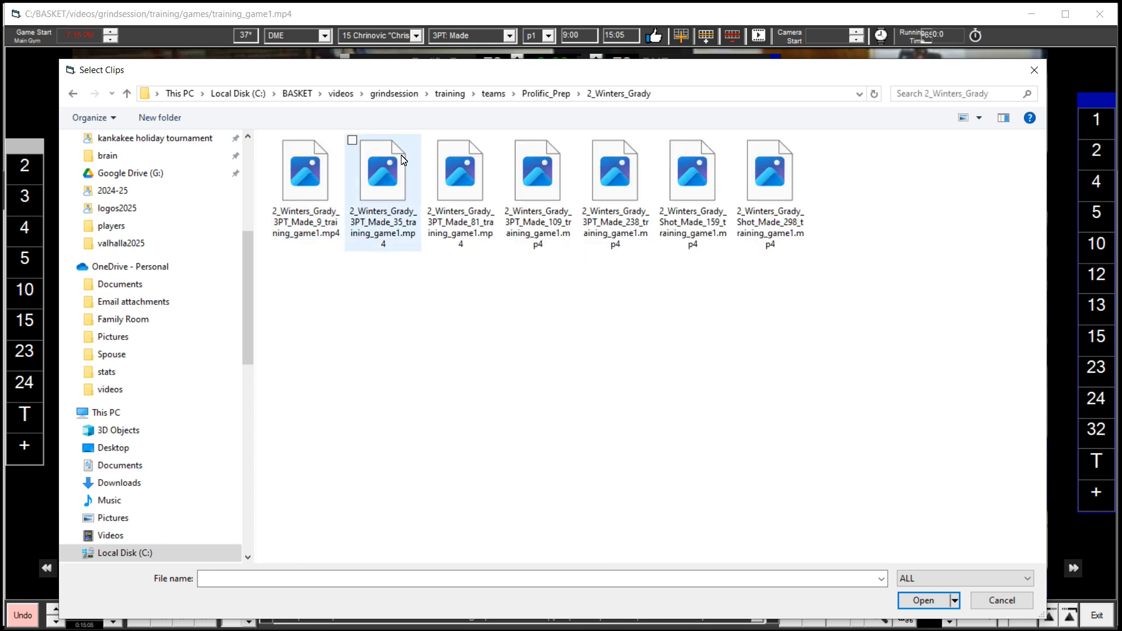
{"action": "double_click", "coordinate": [461, 182]}
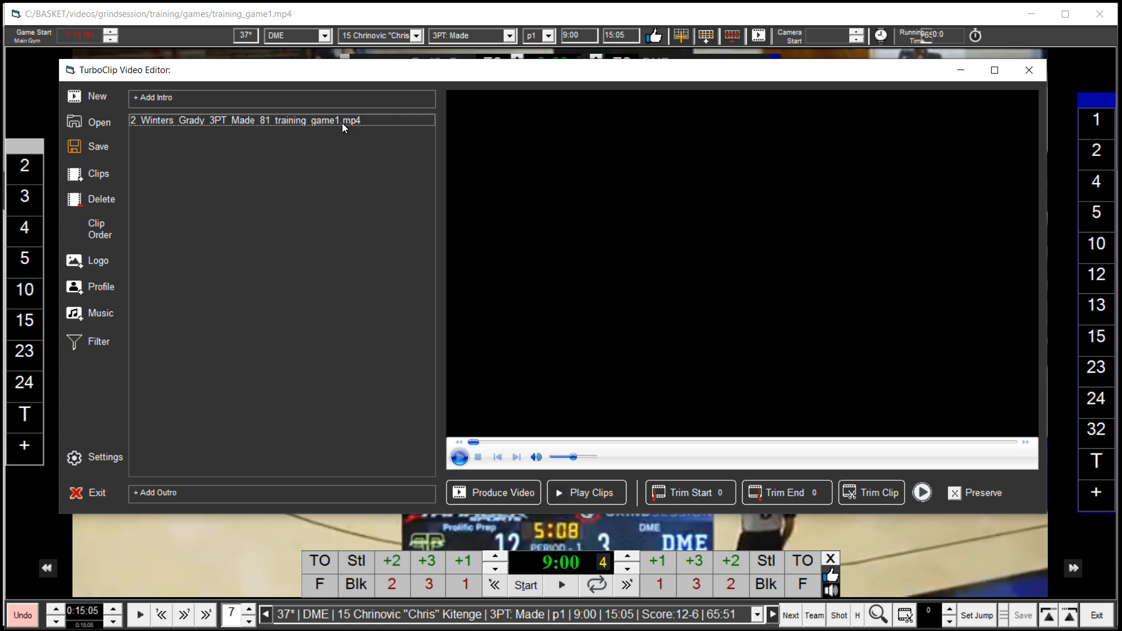
Play the added clip with the volume lowered, then pause it
{"action": "left_click", "coordinate": [342, 123]}
{"action": "left_click_drag", "start_coordinate": [574, 457], "coordinate": [559, 458]}
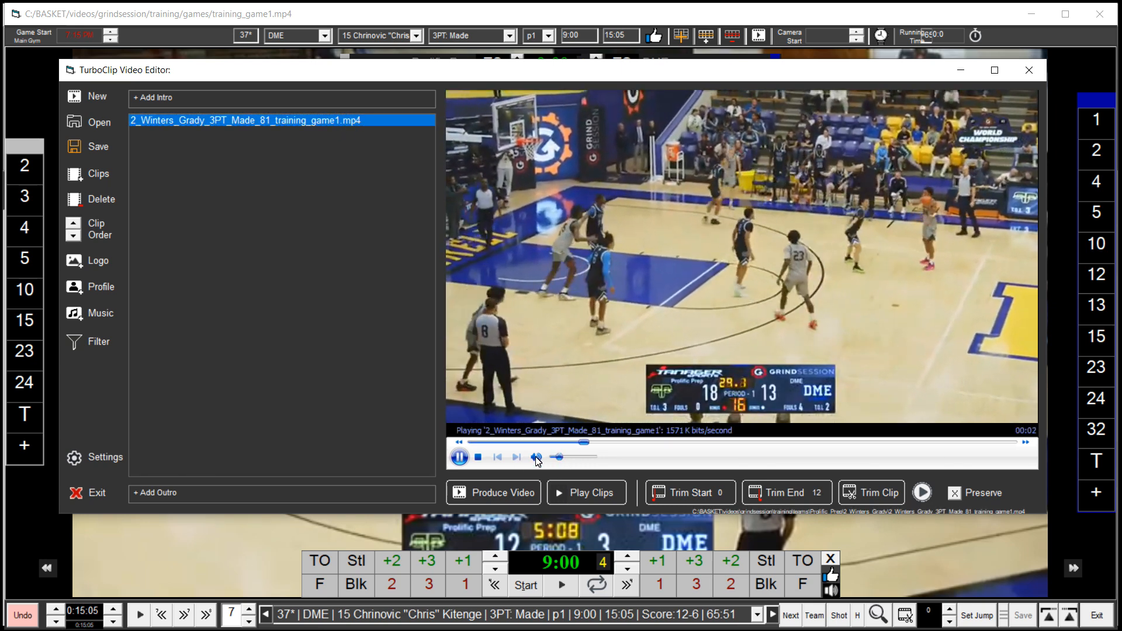
{"action": "left_click", "coordinate": [460, 457]}
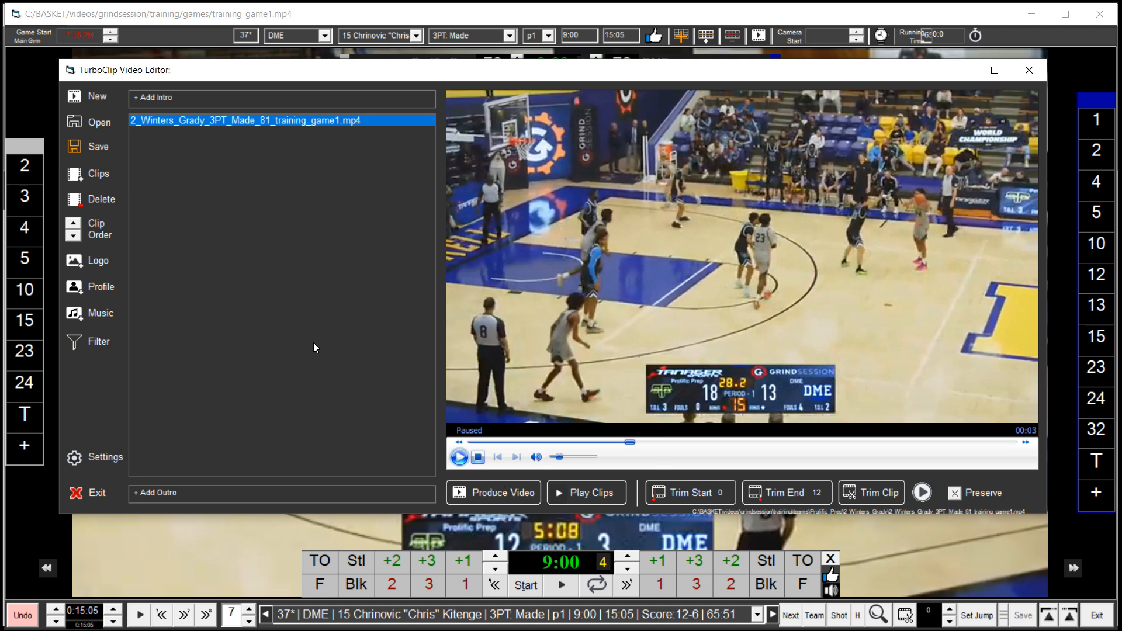
Open the player profile card preview without choosing a profile image
{"action": "left_click", "coordinate": [100, 287]}
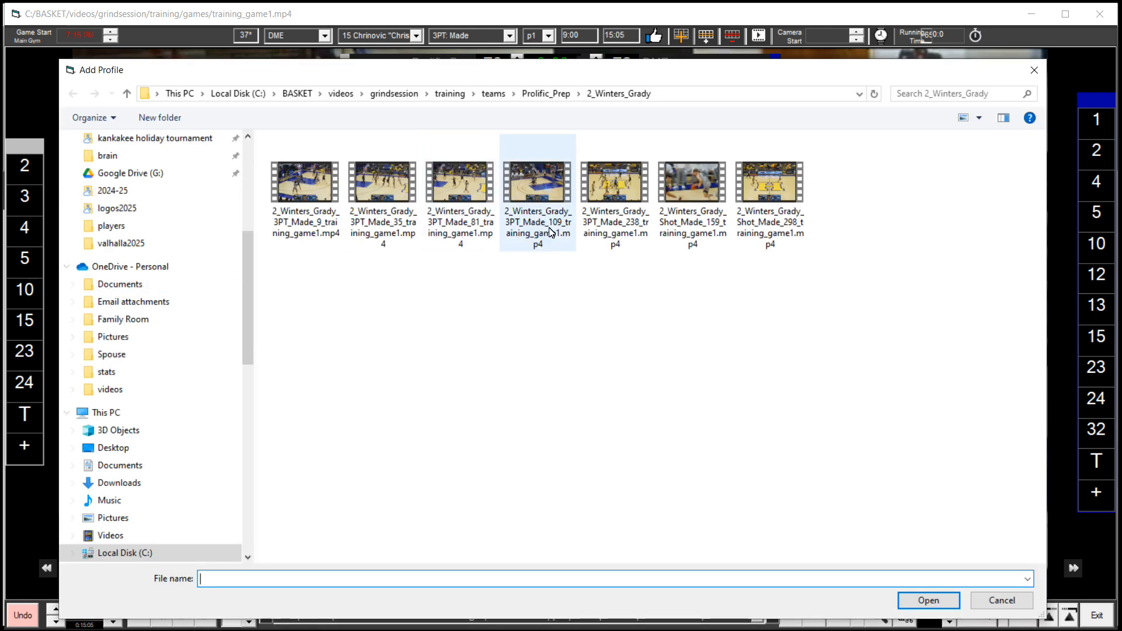
{"action": "left_click", "coordinate": [993, 602]}
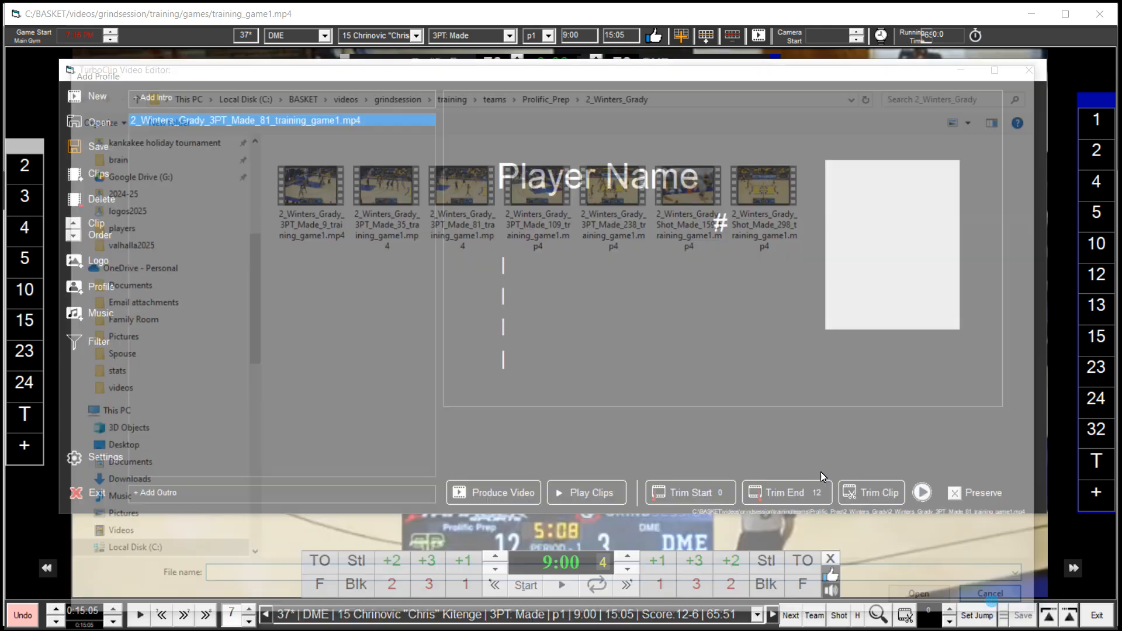
{"action": "left_click", "coordinate": [555, 408]}
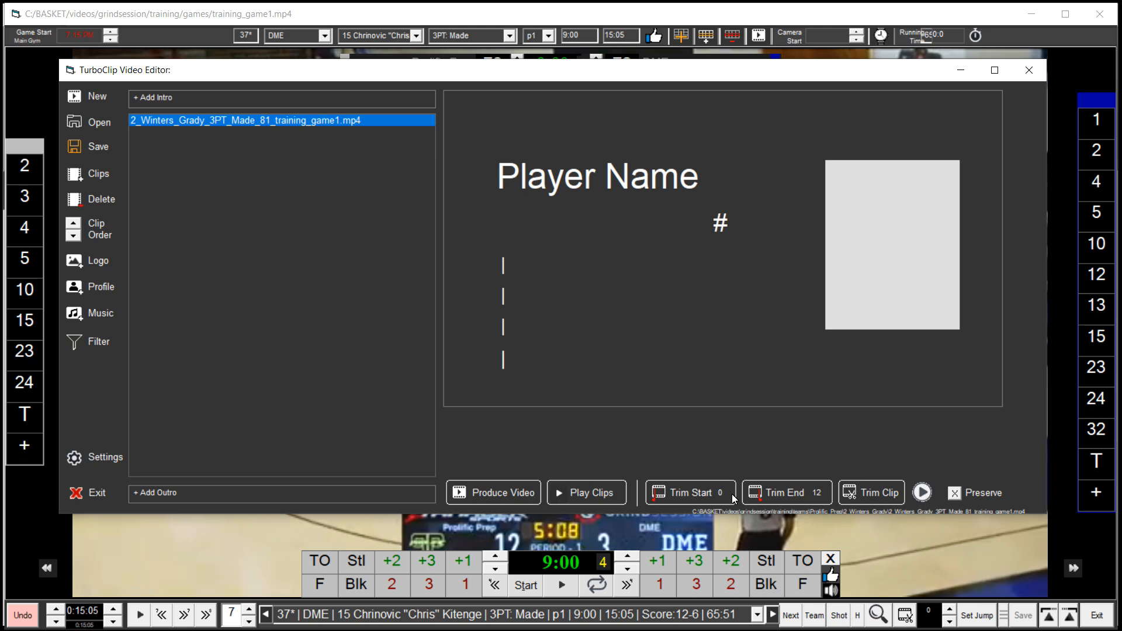
Open the clip filter and set its event to Highlight, dismissing the connection error
{"action": "left_click", "coordinate": [98, 342]}
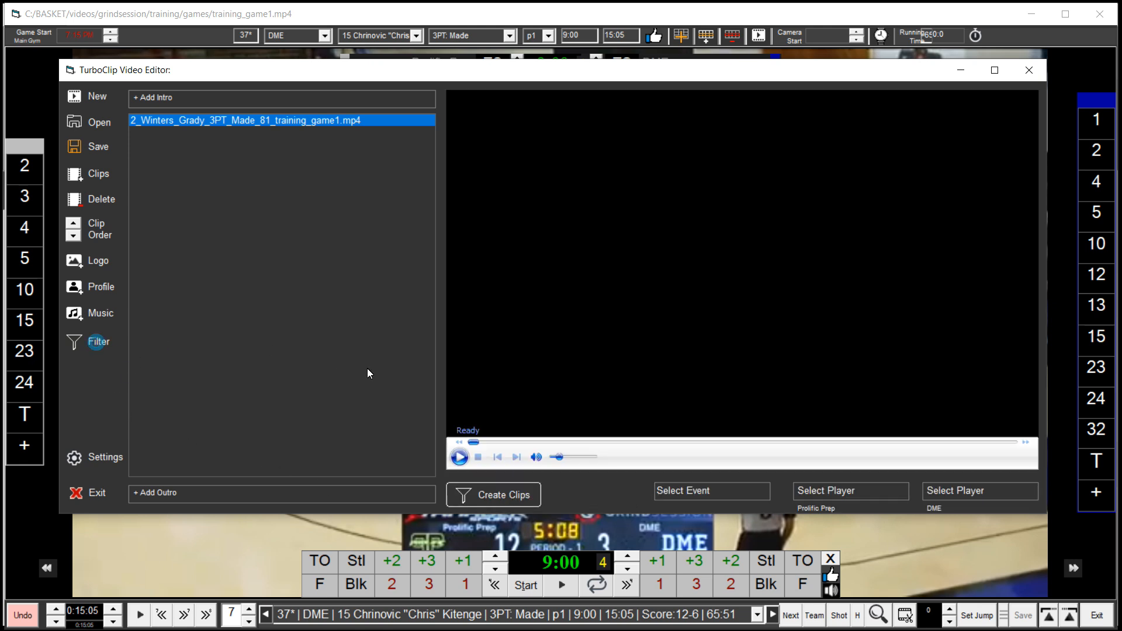
{"action": "left_click", "coordinate": [736, 495]}
{"action": "left_click", "coordinate": [693, 530]}
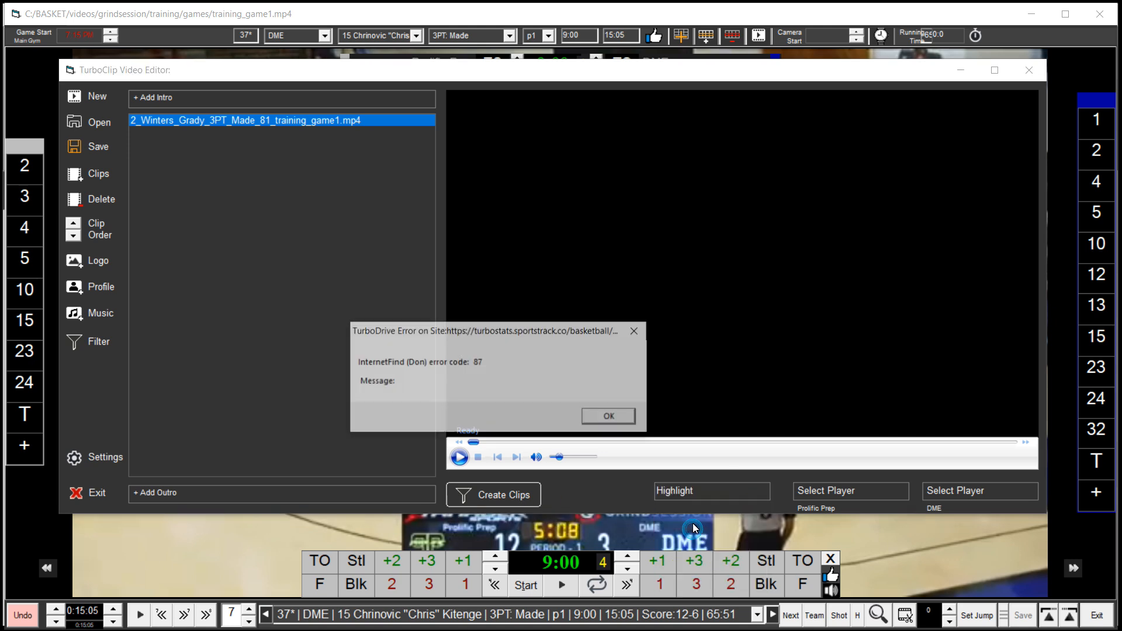
{"action": "left_click", "coordinate": [609, 416]}
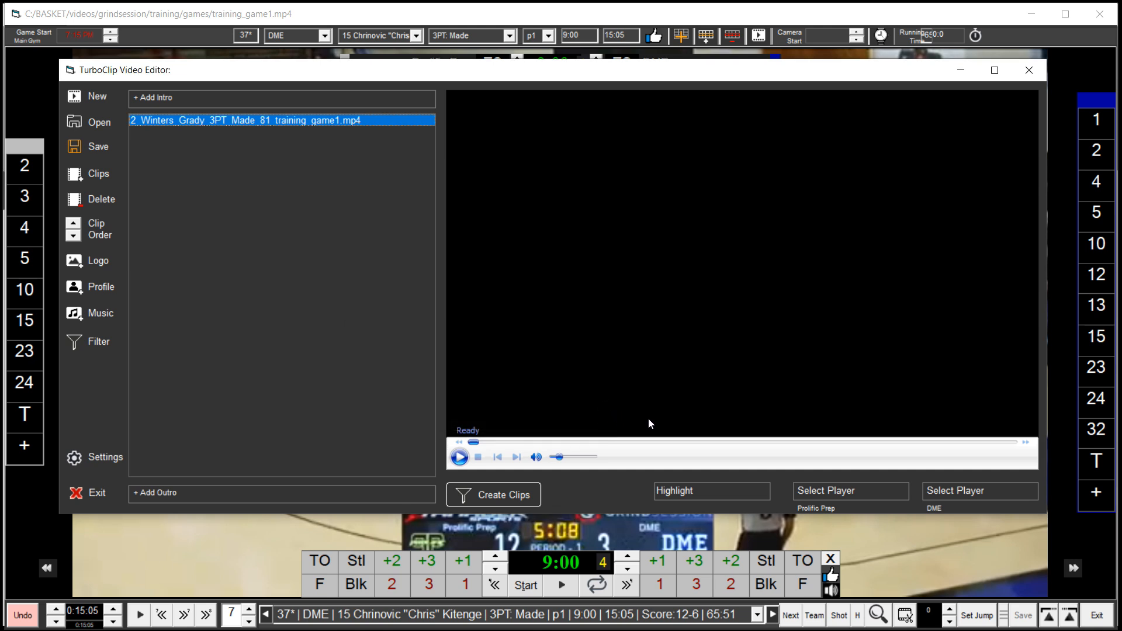
Set both the Prolific Prep and DME player filters to All Players
{"action": "left_click", "coordinate": [861, 490]}
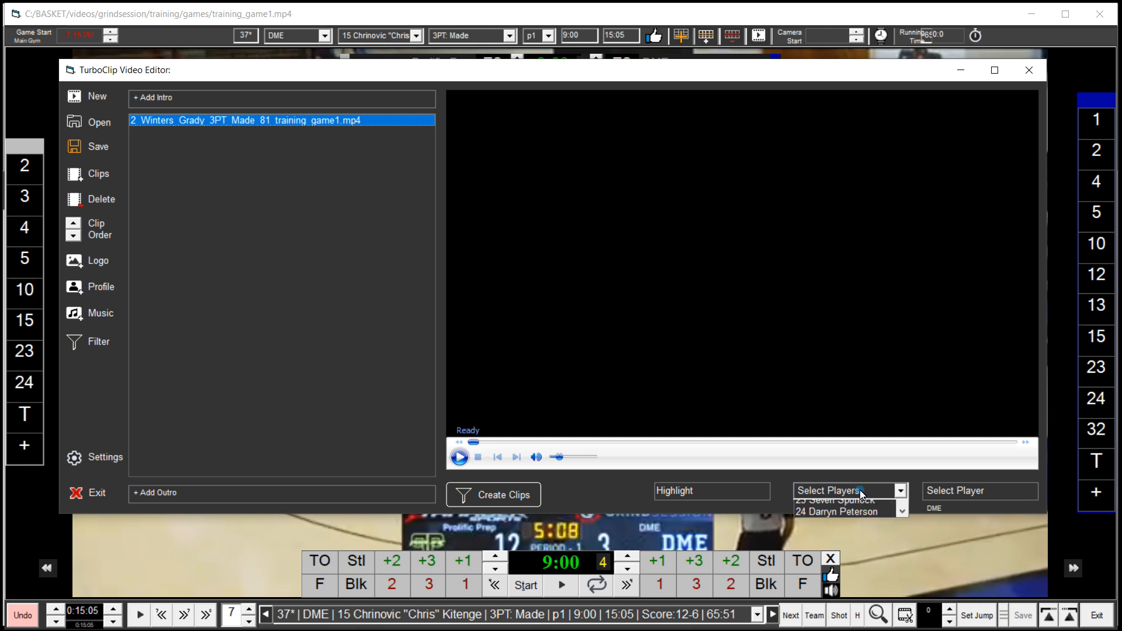
{"action": "left_click_drag", "start_coordinate": [903, 519], "coordinate": [903, 555]}
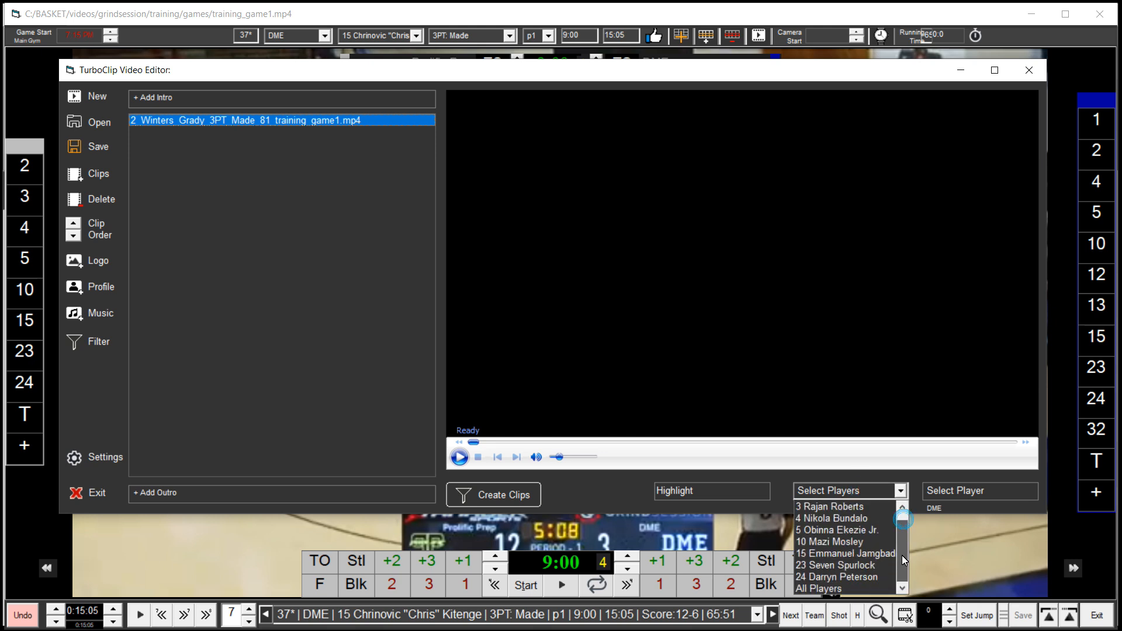
{"action": "left_click", "coordinate": [842, 589]}
{"action": "left_click", "coordinate": [1001, 497]}
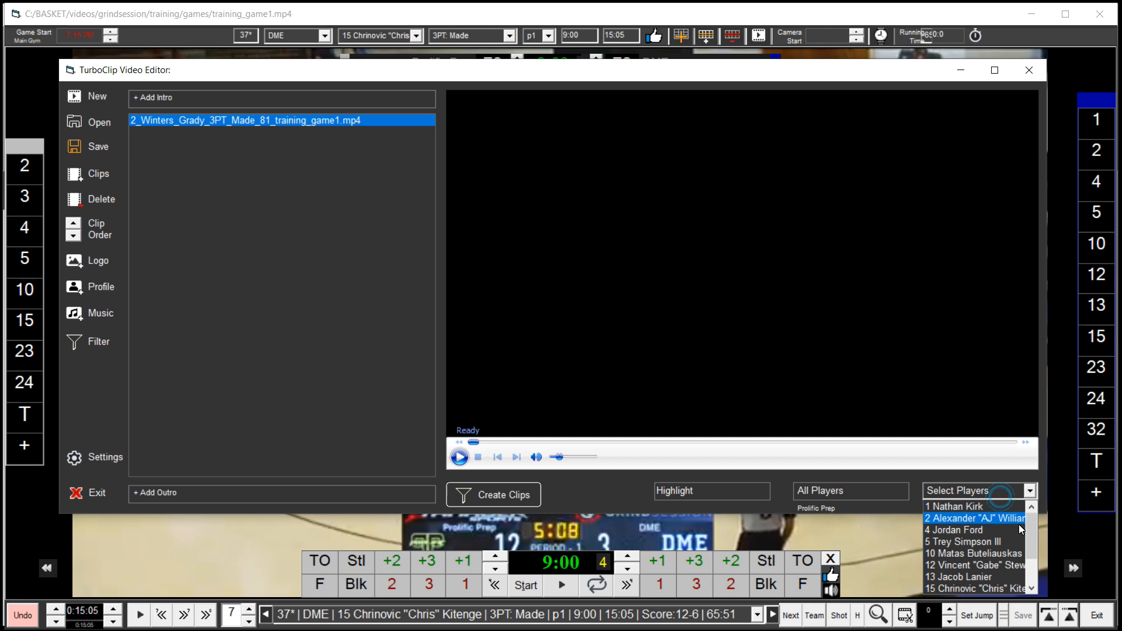
{"action": "scroll", "coordinate": [976, 549], "scroll_direction": "down", "scroll_amount": 2}
{"action": "left_click", "coordinate": [962, 588]}
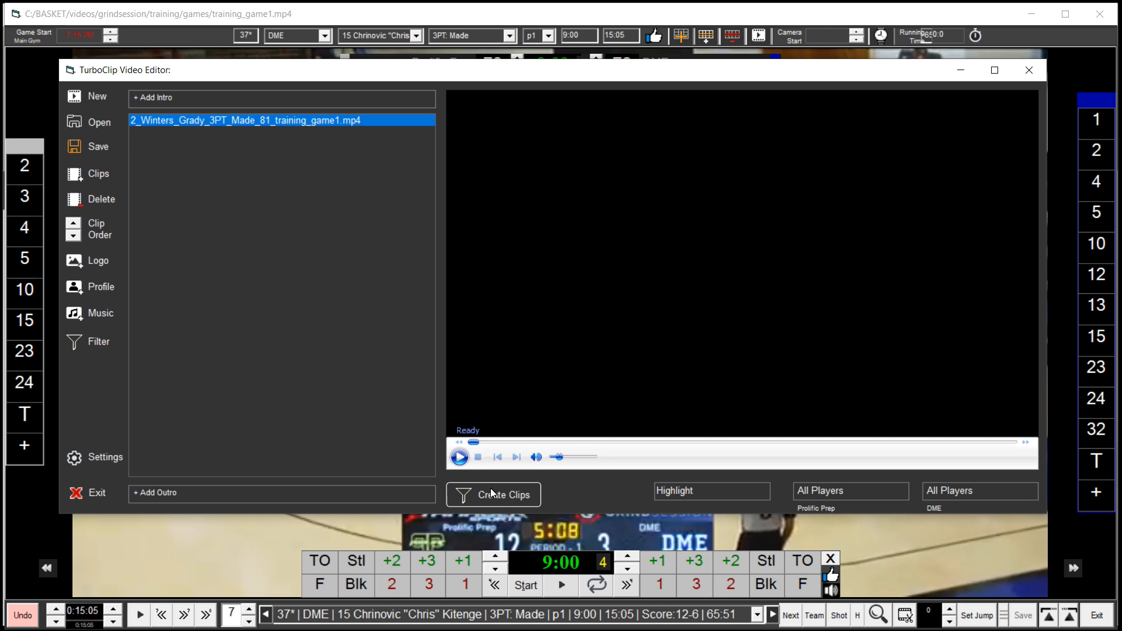
{"action": "left_click", "coordinate": [949, 496]}
{"action": "left_click", "coordinate": [1029, 515]}
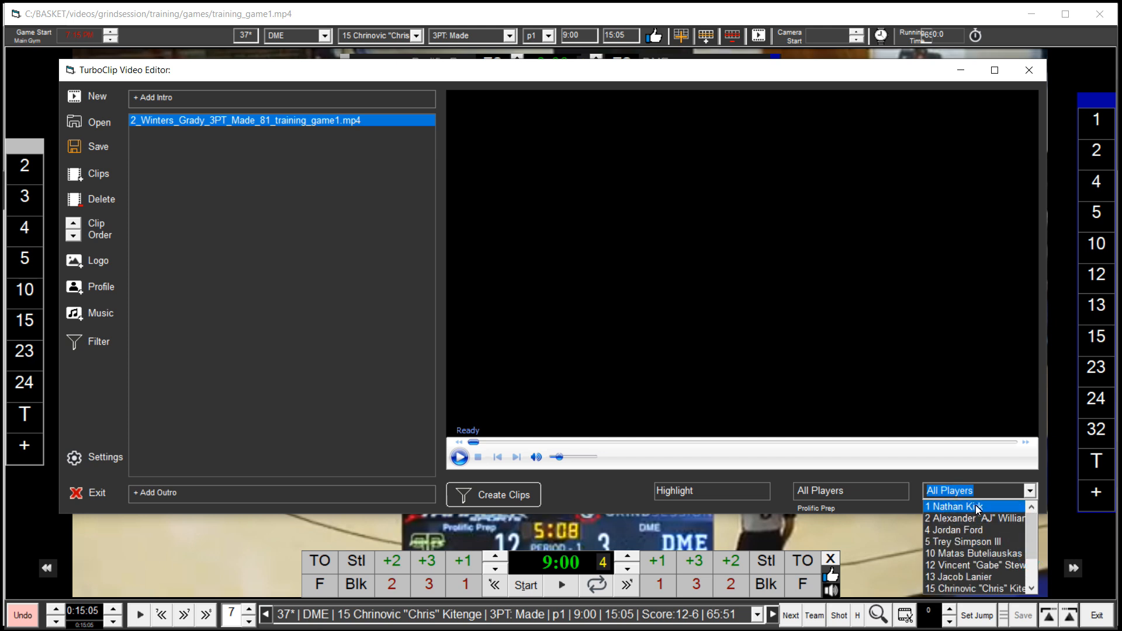
{"action": "left_click_drag", "start_coordinate": [1033, 534], "coordinate": [1033, 584]}
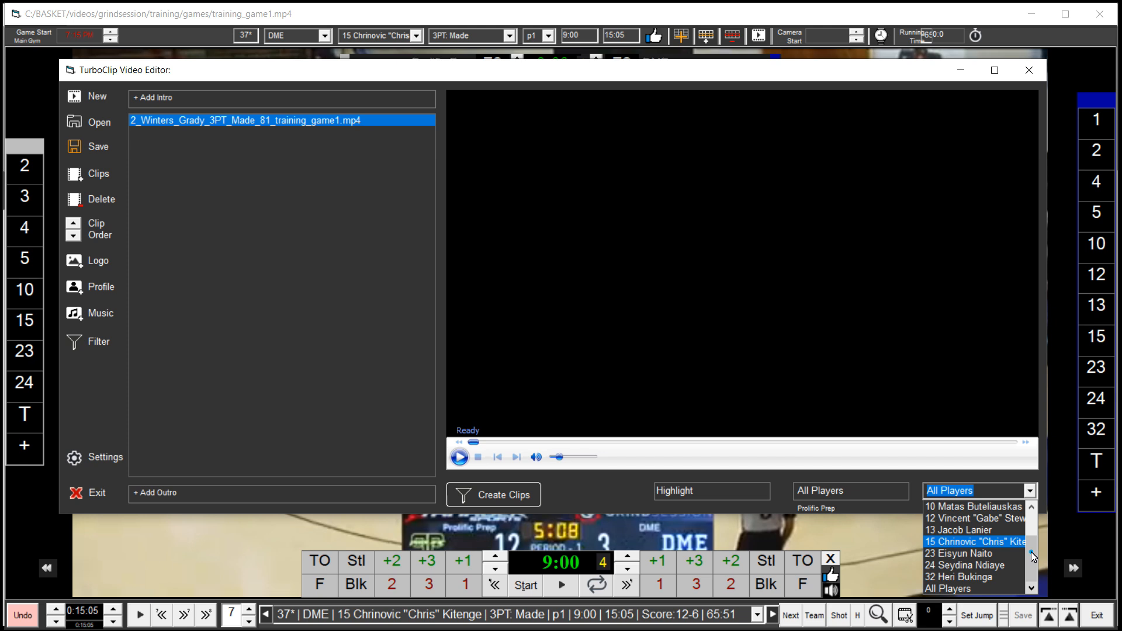
{"action": "left_click_drag", "start_coordinate": [1031, 552], "coordinate": [1039, 509]}
{"action": "left_click", "coordinate": [908, 472]}
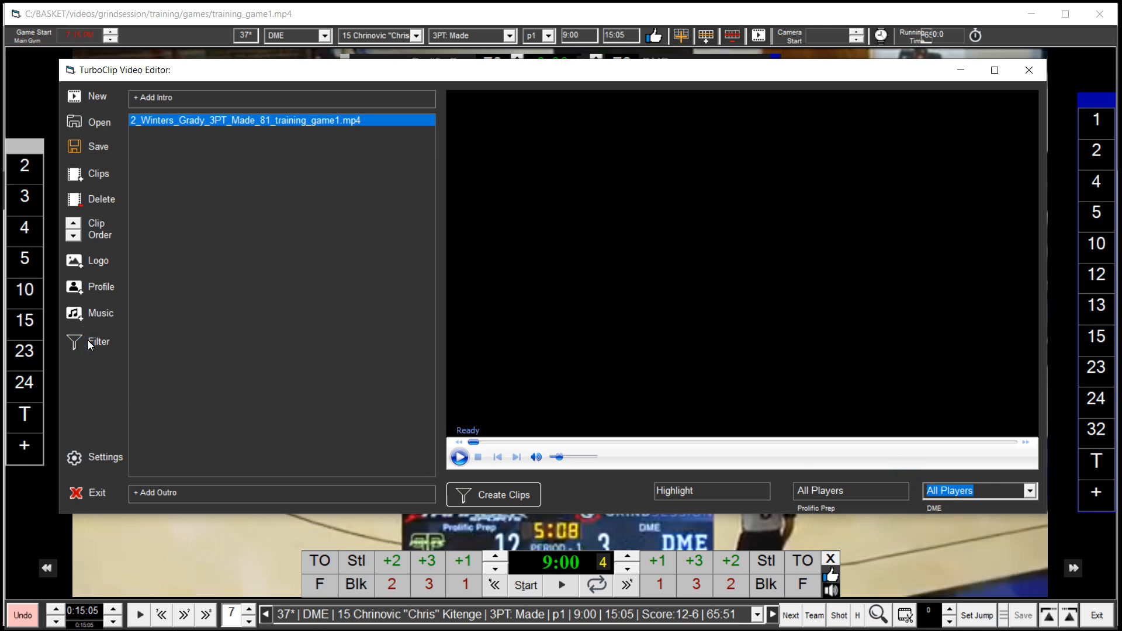
{"action": "left_click", "coordinate": [865, 497]}
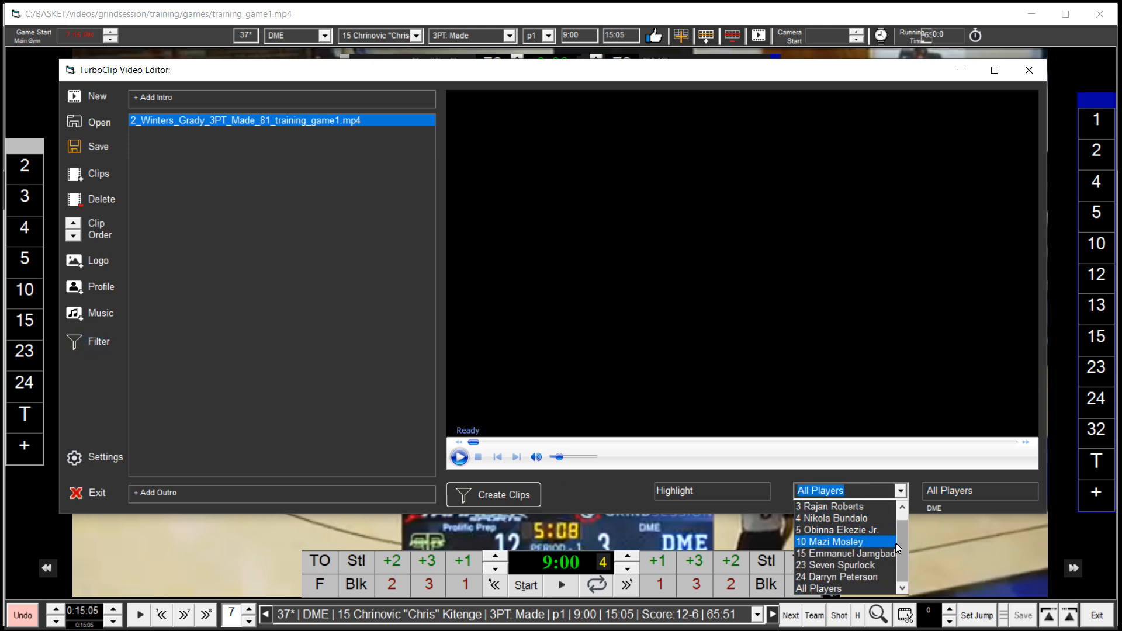
{"action": "left_click_drag", "start_coordinate": [902, 550], "coordinate": [904, 520]}
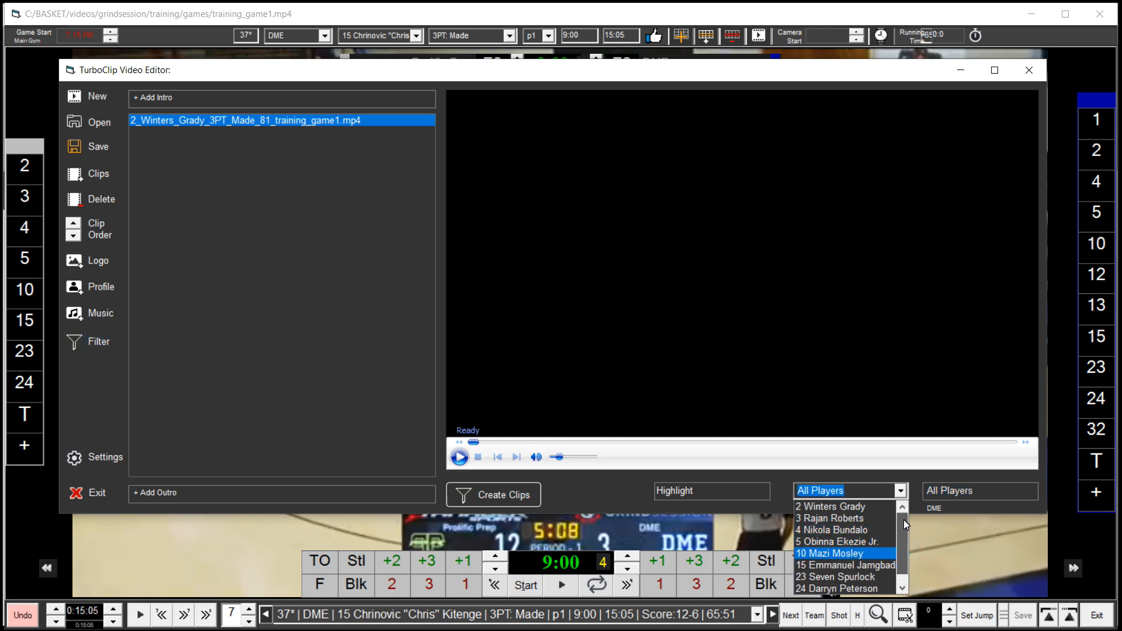
{"action": "left_click", "coordinate": [842, 507]}
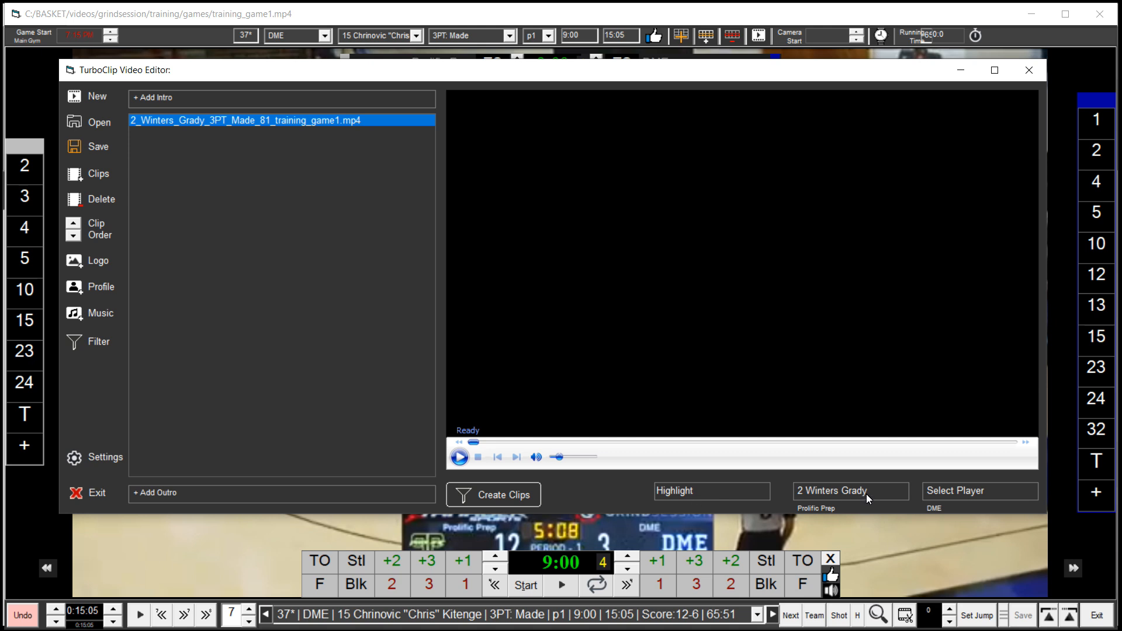
Create the filtered highlight clips, overwriting the existing clip files
{"action": "left_click", "coordinate": [495, 495]}
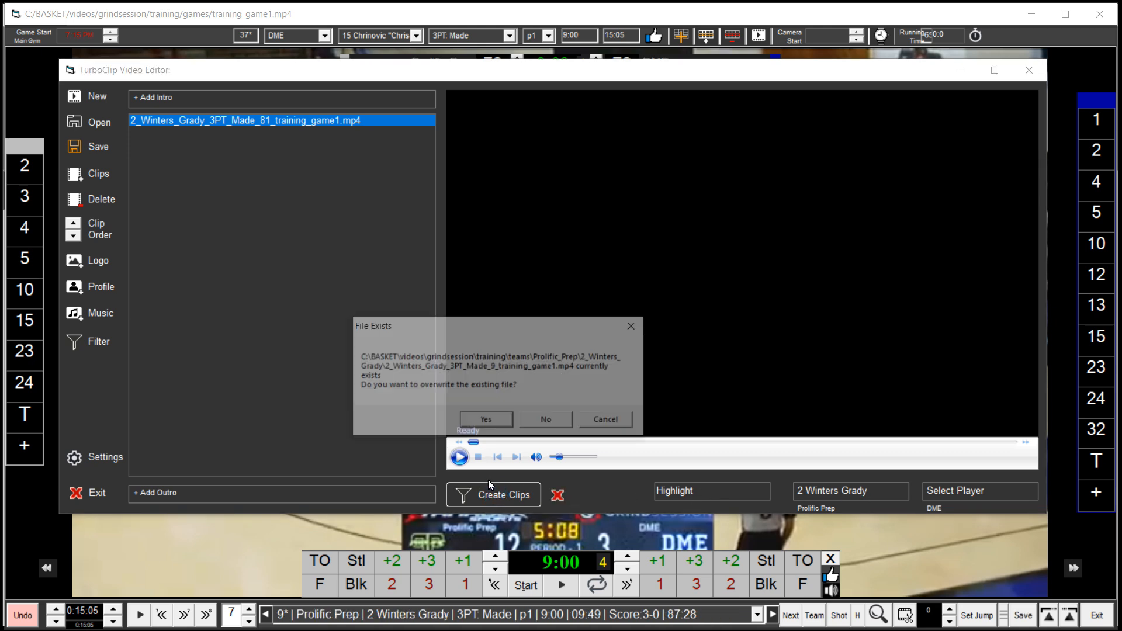
{"action": "left_click", "coordinate": [485, 421]}
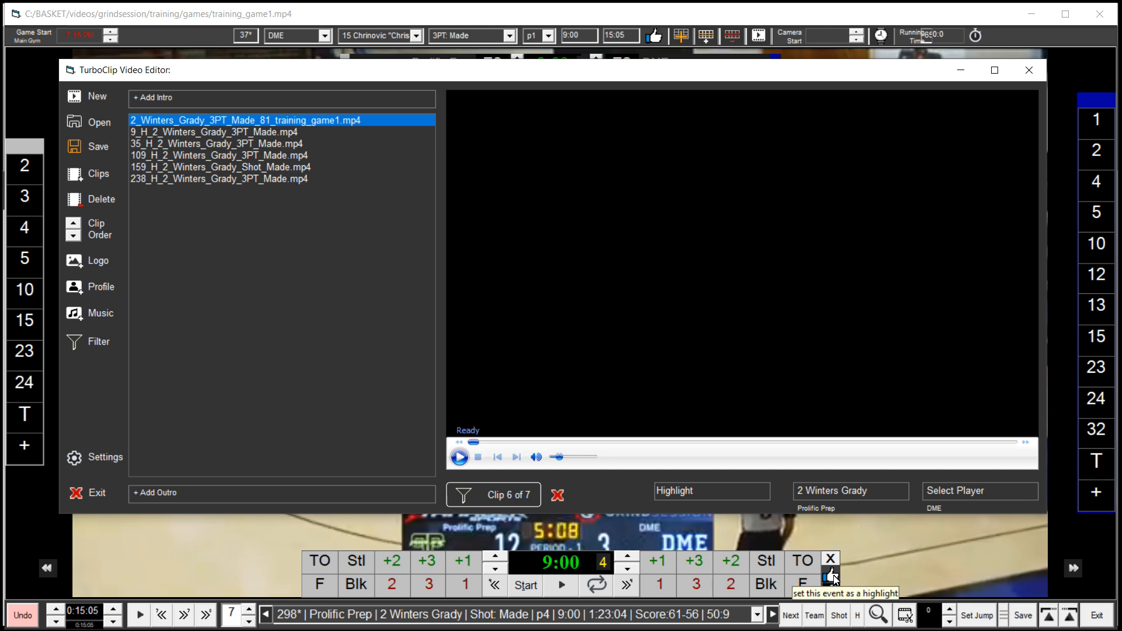
{"action": "left_click", "coordinate": [834, 579]}
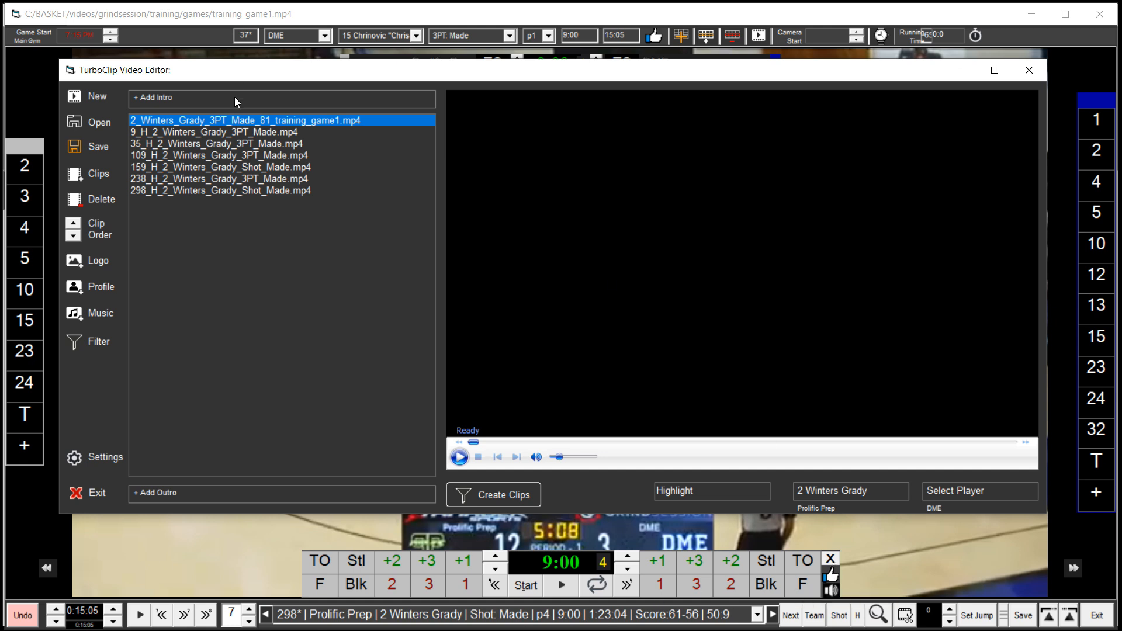
{"action": "left_click", "coordinate": [245, 132]}
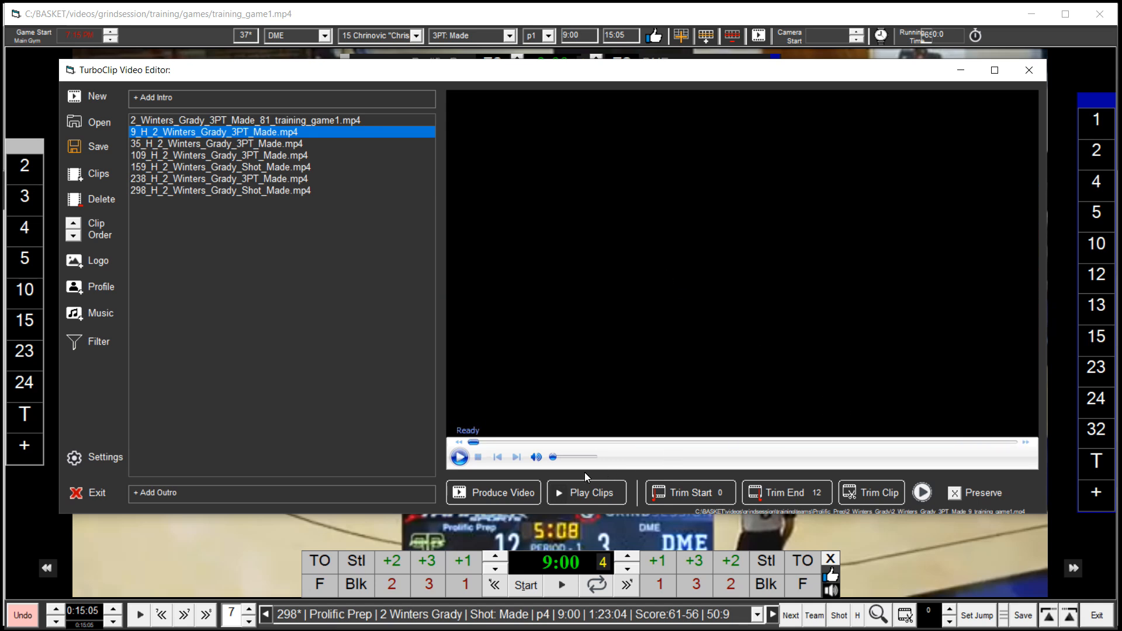
{"action": "left_click", "coordinate": [282, 142]}
{"action": "left_click", "coordinate": [282, 132]}
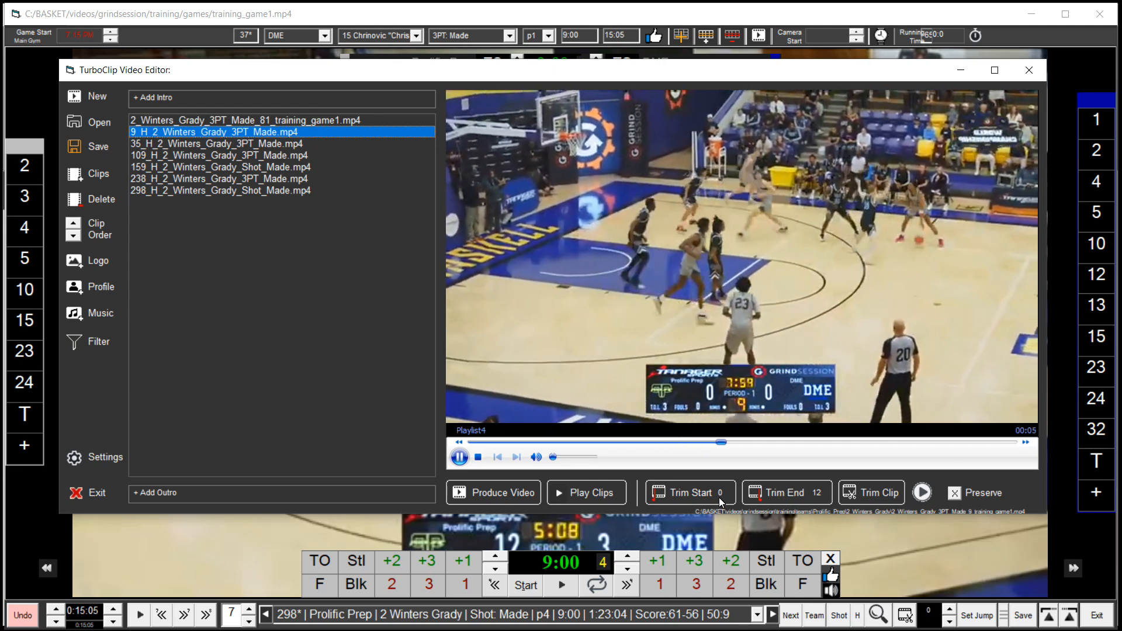
{"action": "left_click", "coordinate": [697, 495]}
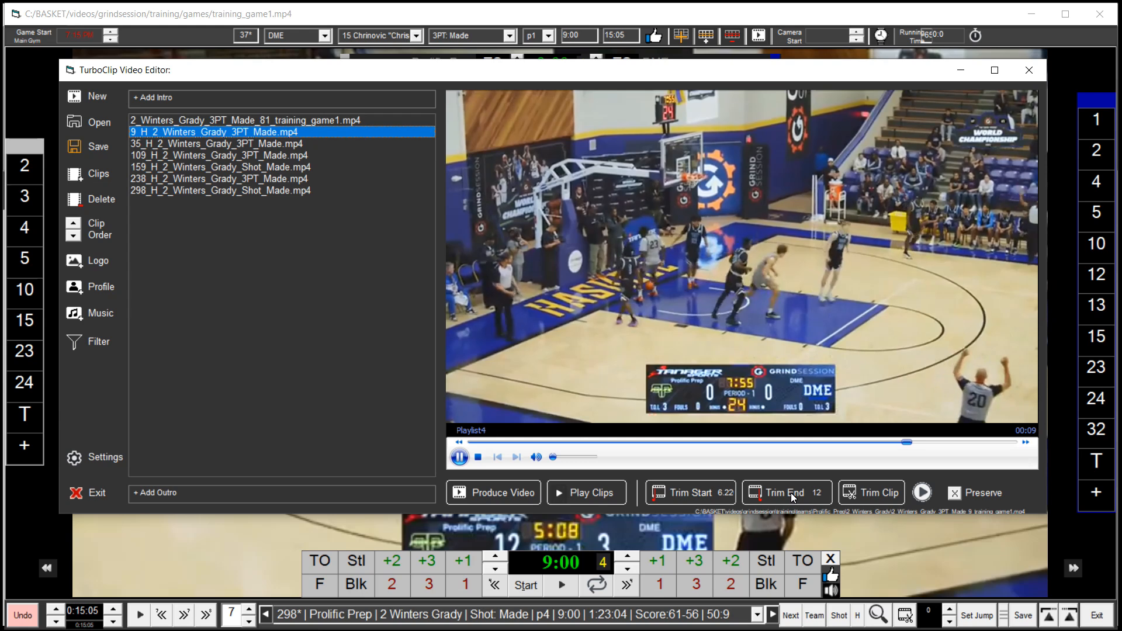
Adjust the clip's trim end to 12 seconds and replay its final seconds
{"action": "left_click", "coordinate": [791, 493]}
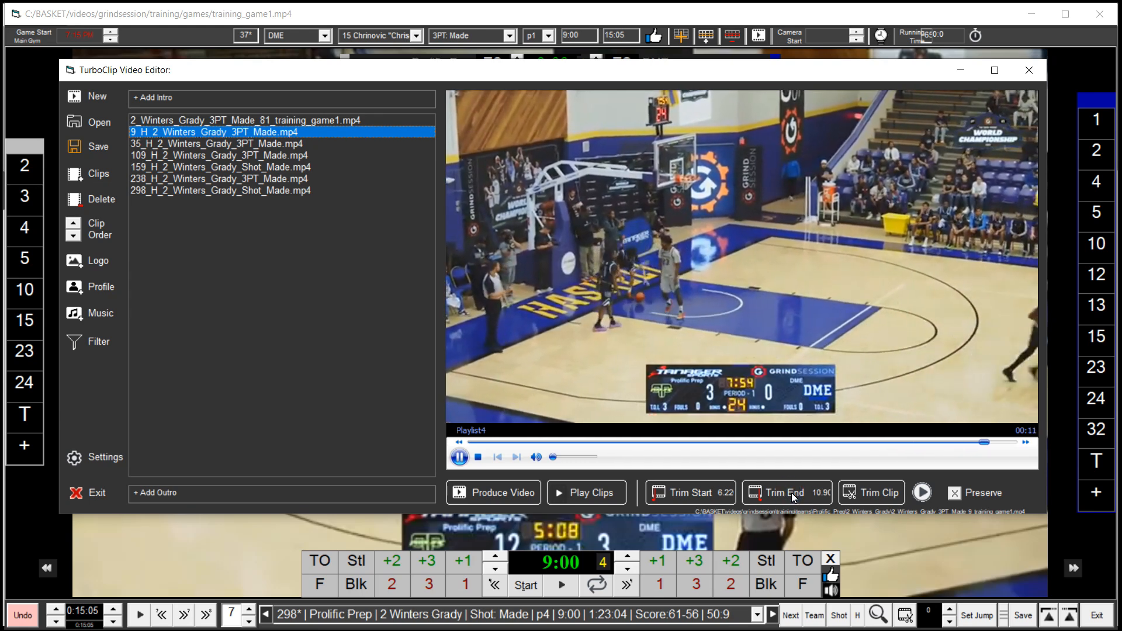
{"action": "left_click", "coordinate": [805, 493]}
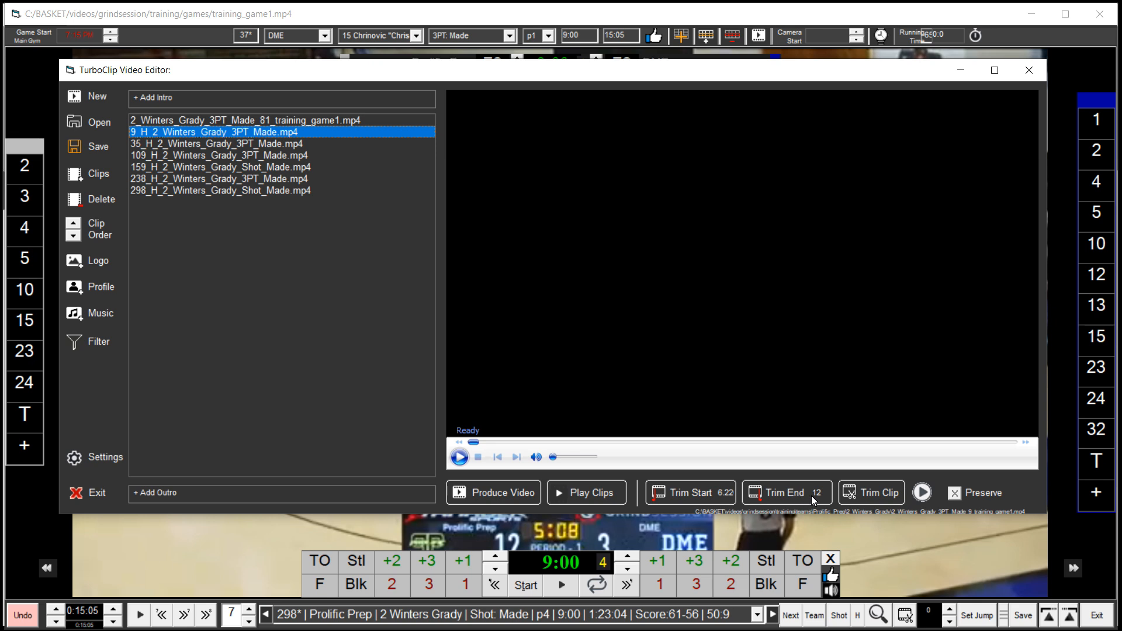
{"action": "left_click", "coordinate": [967, 443]}
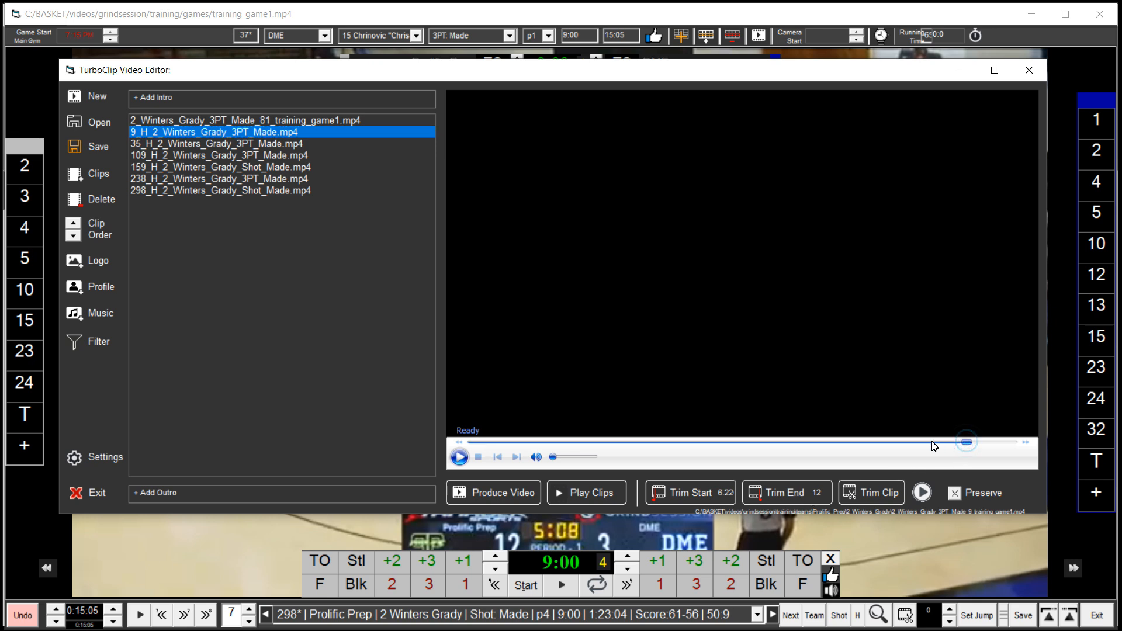
{"action": "left_click", "coordinate": [459, 457]}
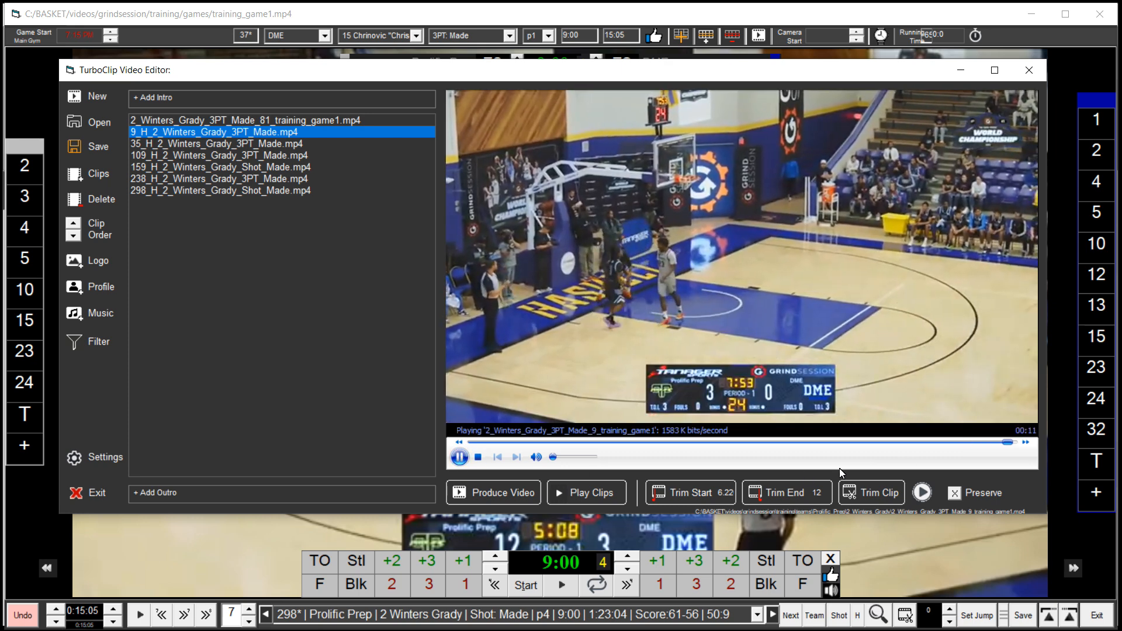
Replay the end of the 9_H clip, set its trim end to 11.46 seconds, and trim the clip
{"action": "left_click", "coordinate": [934, 443]}
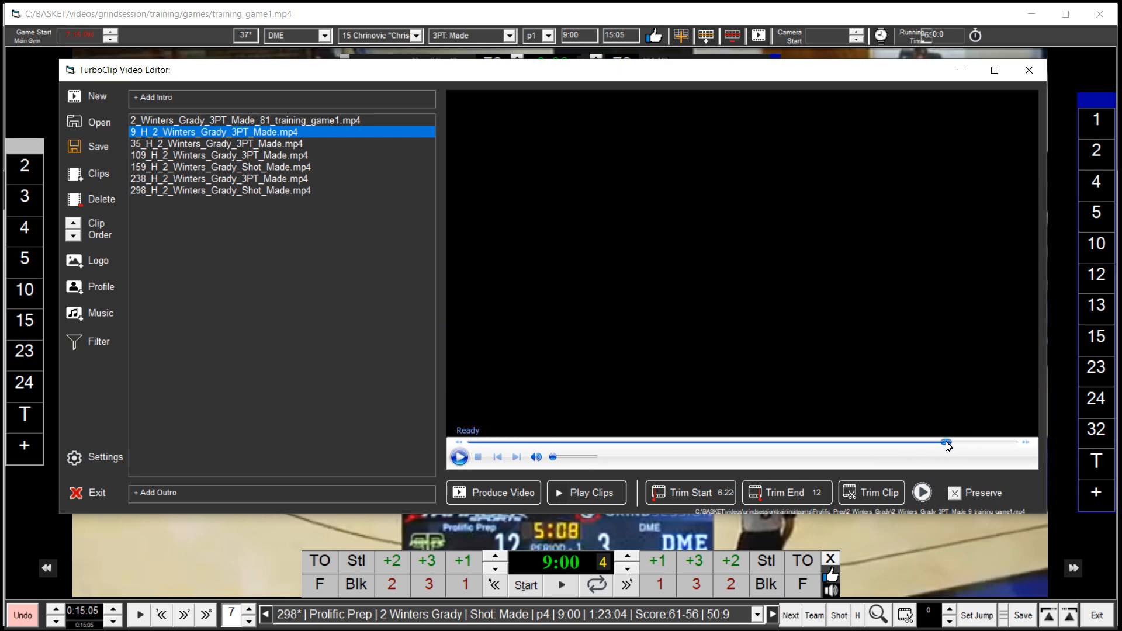
{"action": "left_click", "coordinate": [458, 458]}
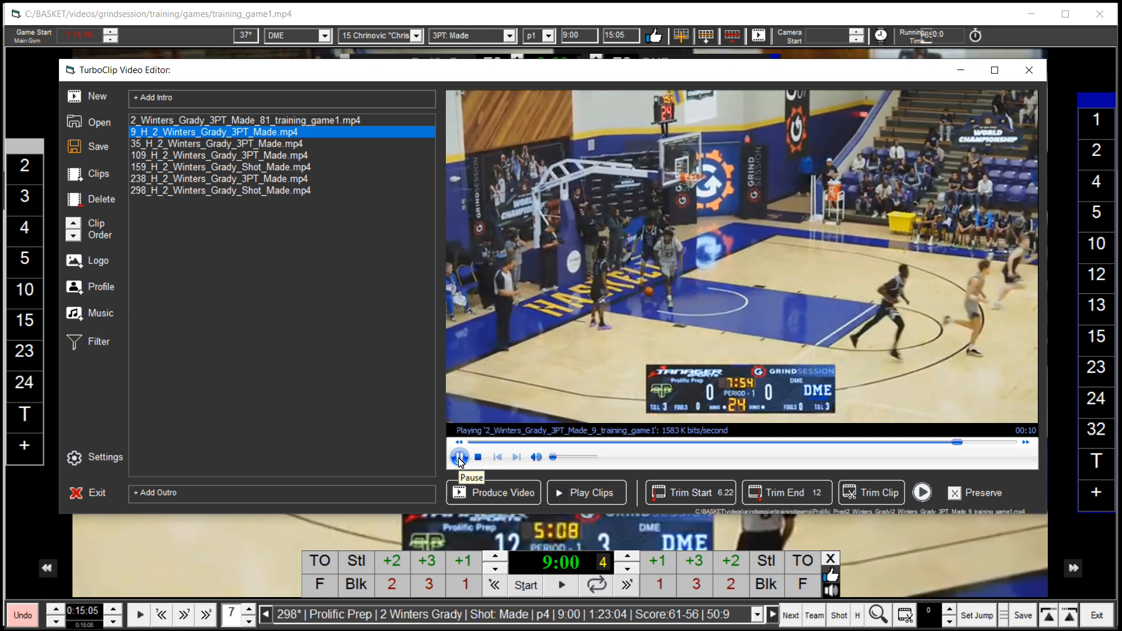
{"action": "left_click", "coordinate": [826, 500]}
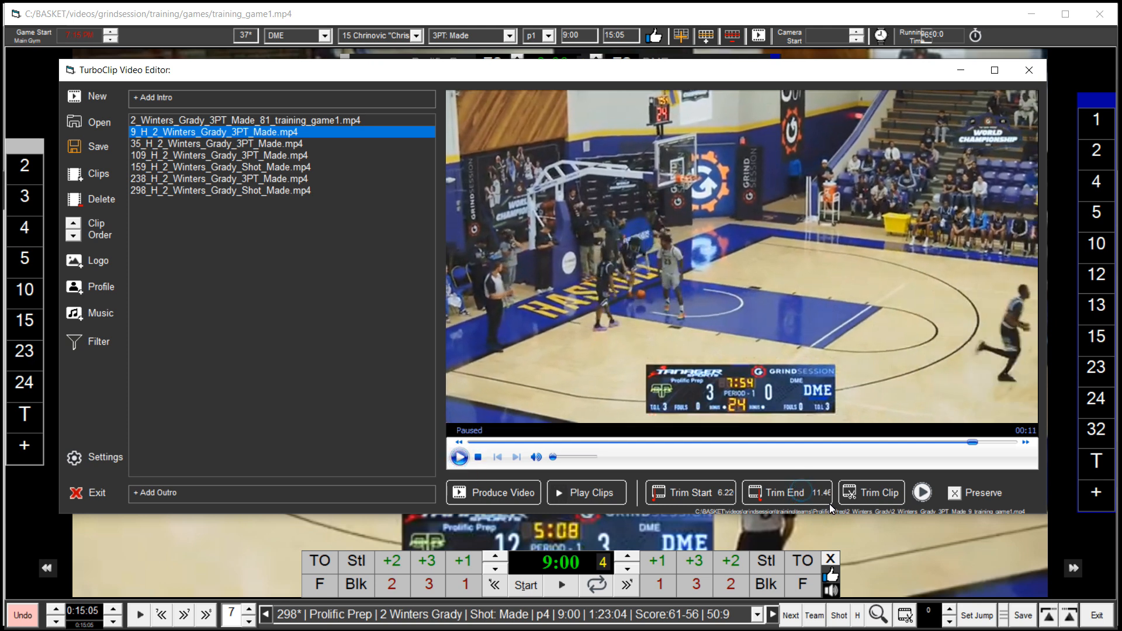
{"action": "left_click", "coordinate": [886, 495]}
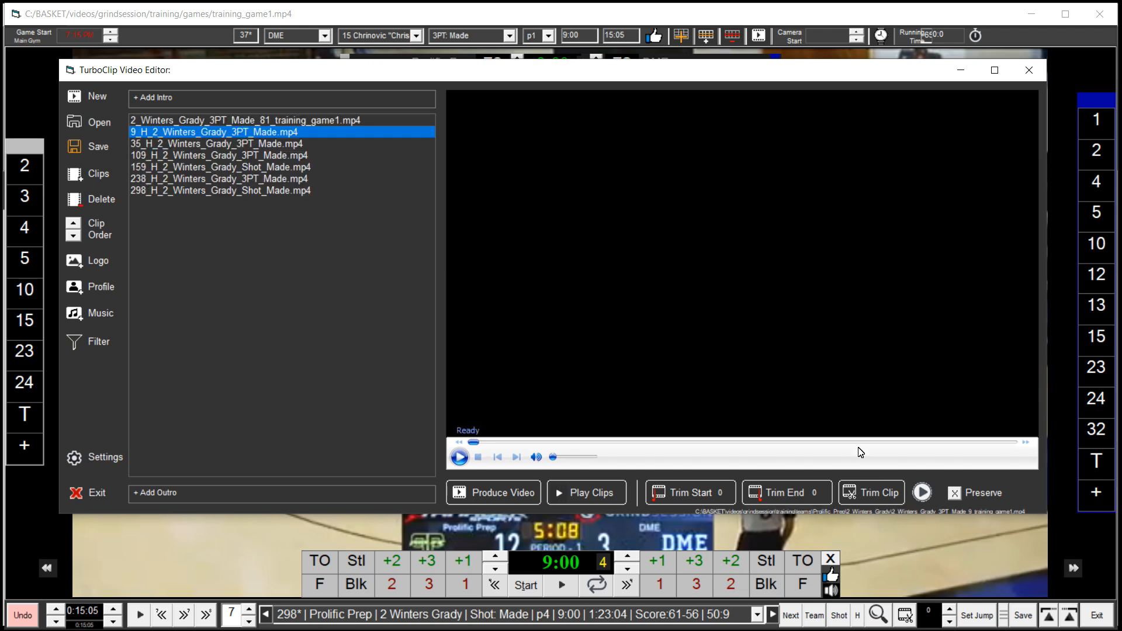
{"action": "left_click", "coordinate": [245, 144]}
{"action": "left_click", "coordinate": [244, 135]}
{"action": "left_click", "coordinate": [298, 145]}
{"action": "left_click", "coordinate": [283, 135]}
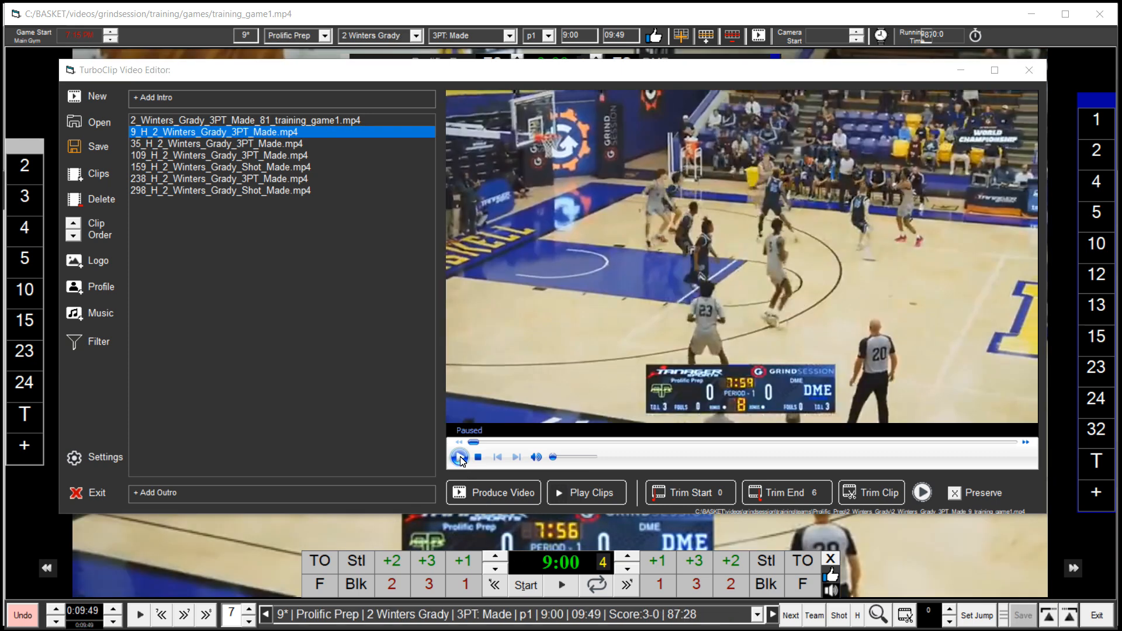
{"action": "left_click", "coordinate": [460, 458]}
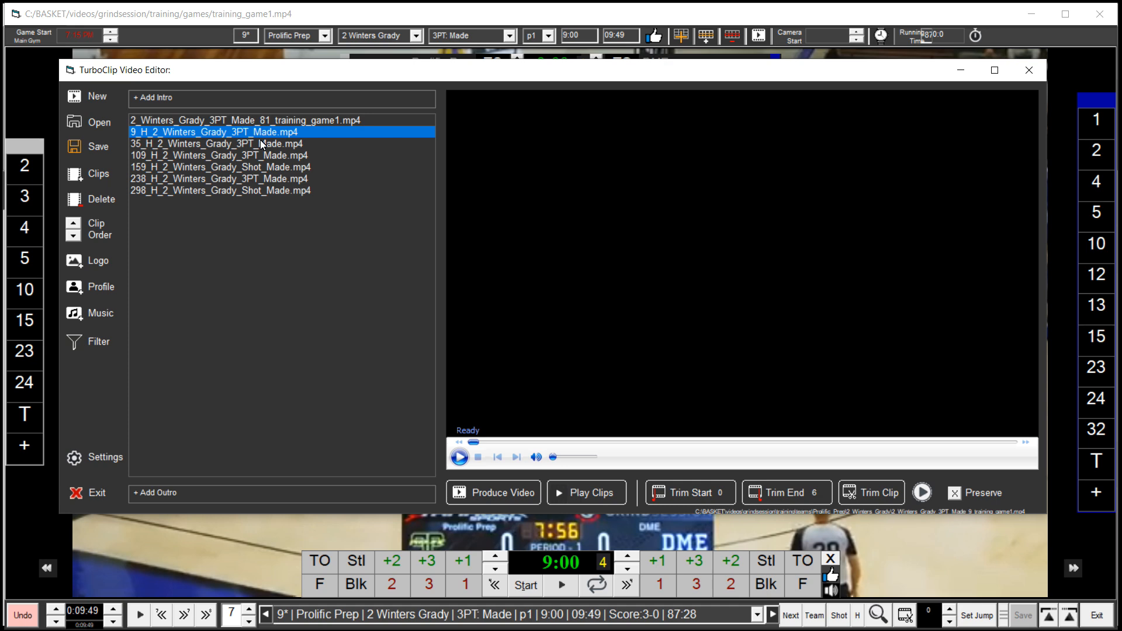
{"action": "left_click", "coordinate": [73, 236]}
{"action": "left_click", "coordinate": [73, 235]}
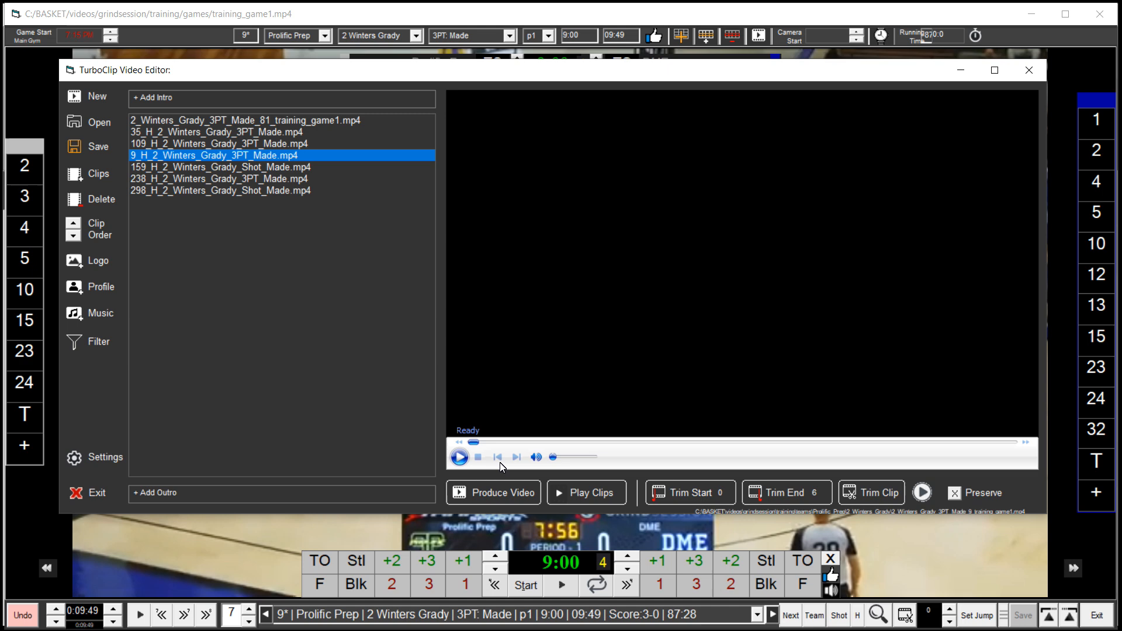
{"action": "double_click", "coordinate": [298, 190]}
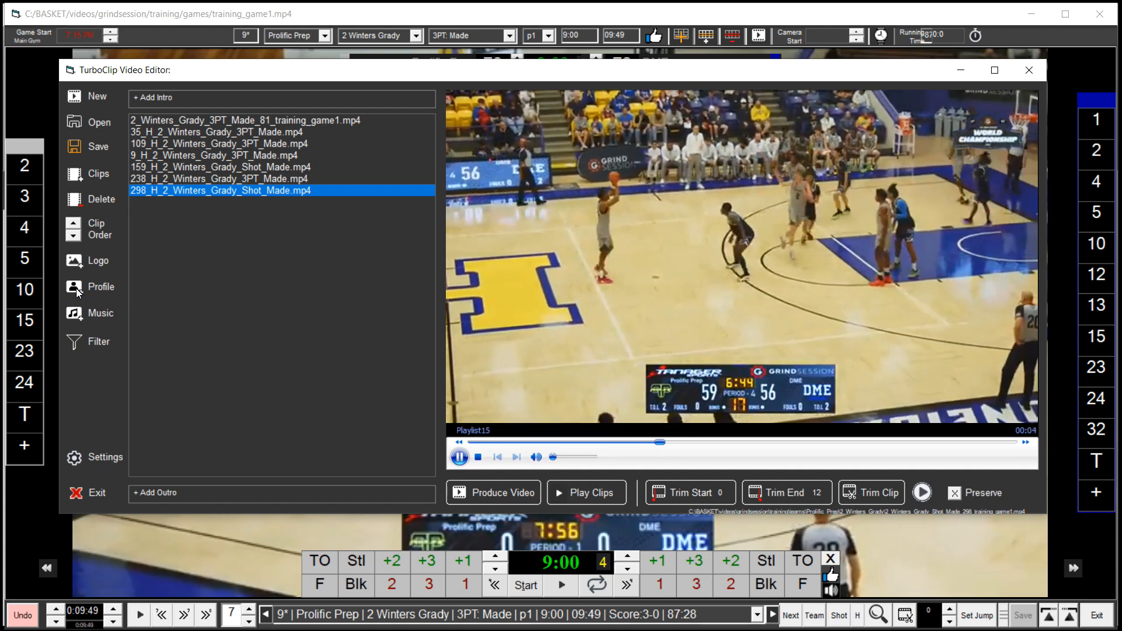
{"action": "left_click", "coordinate": [459, 456]}
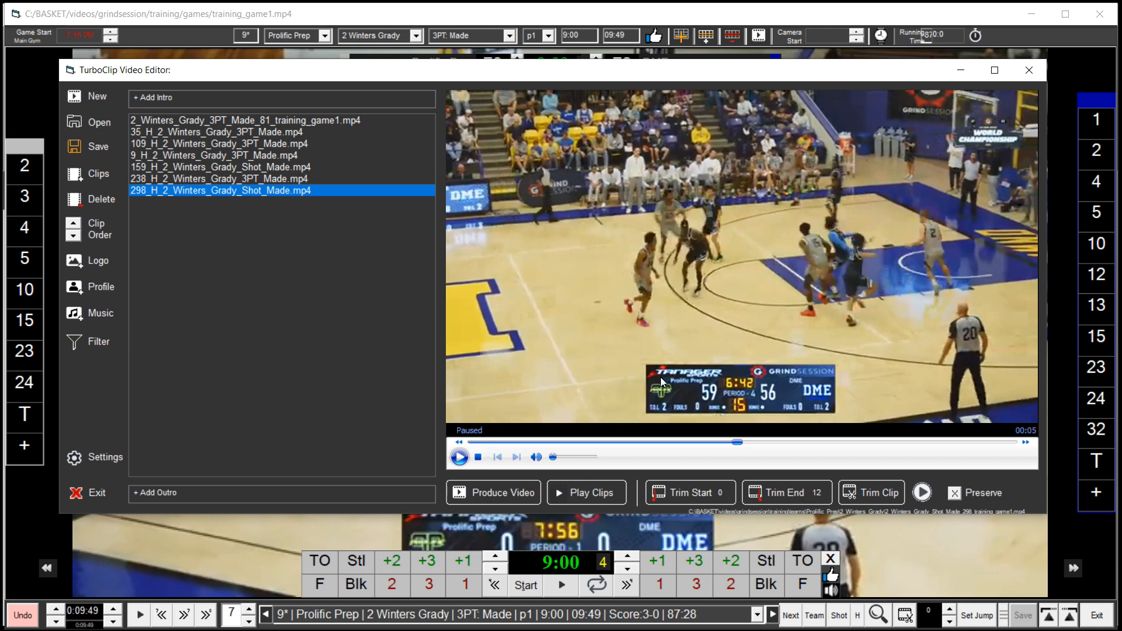
{"action": "left_click", "coordinate": [511, 493]}
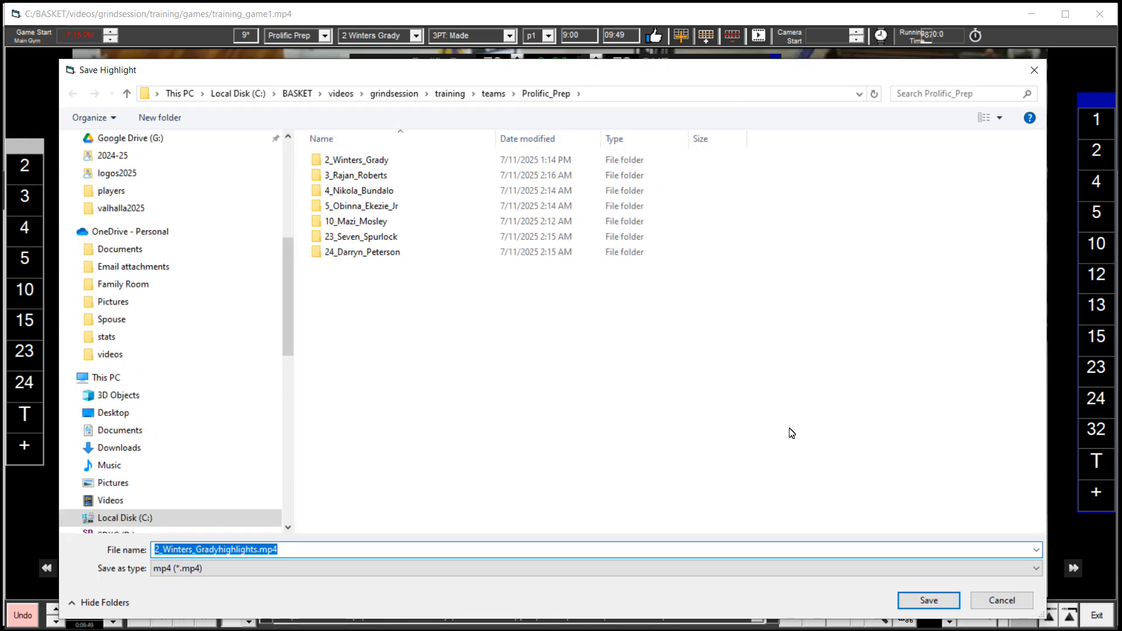
{"action": "left_click", "coordinate": [363, 163]}
{"action": "double_click", "coordinate": [363, 163]}
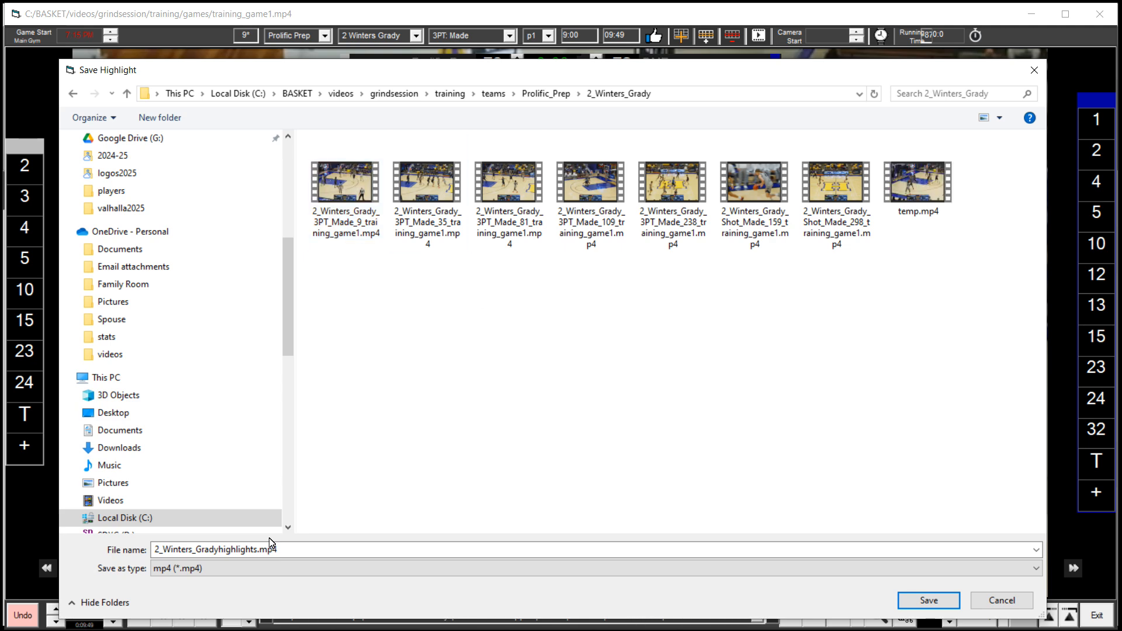
{"action": "left_click", "coordinate": [926, 601]}
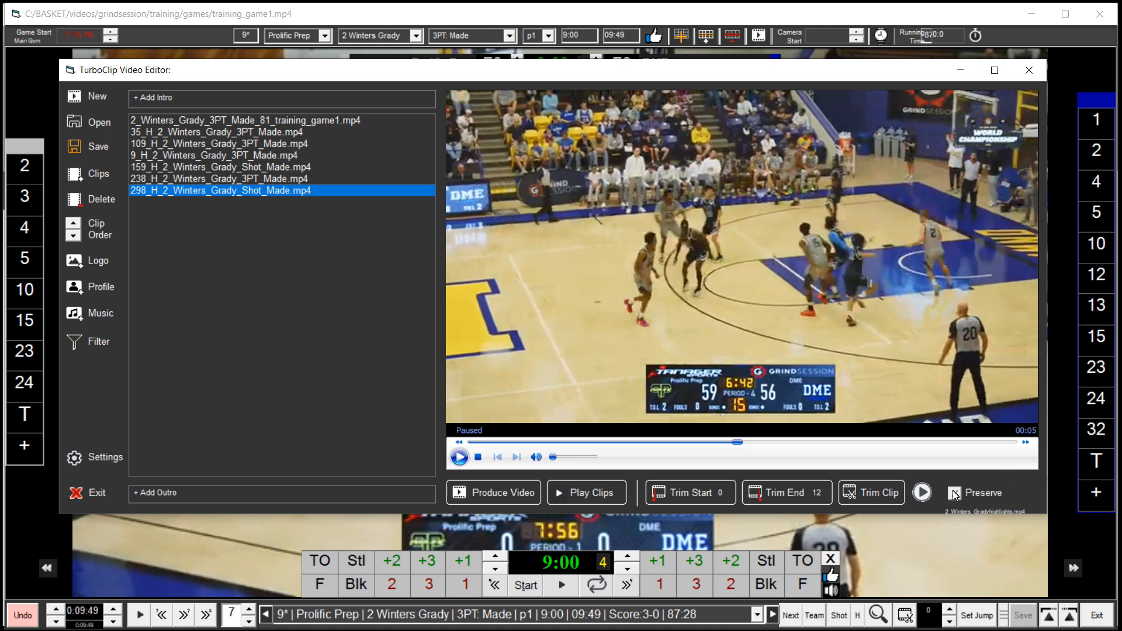
{"action": "left_click", "coordinate": [997, 511]}
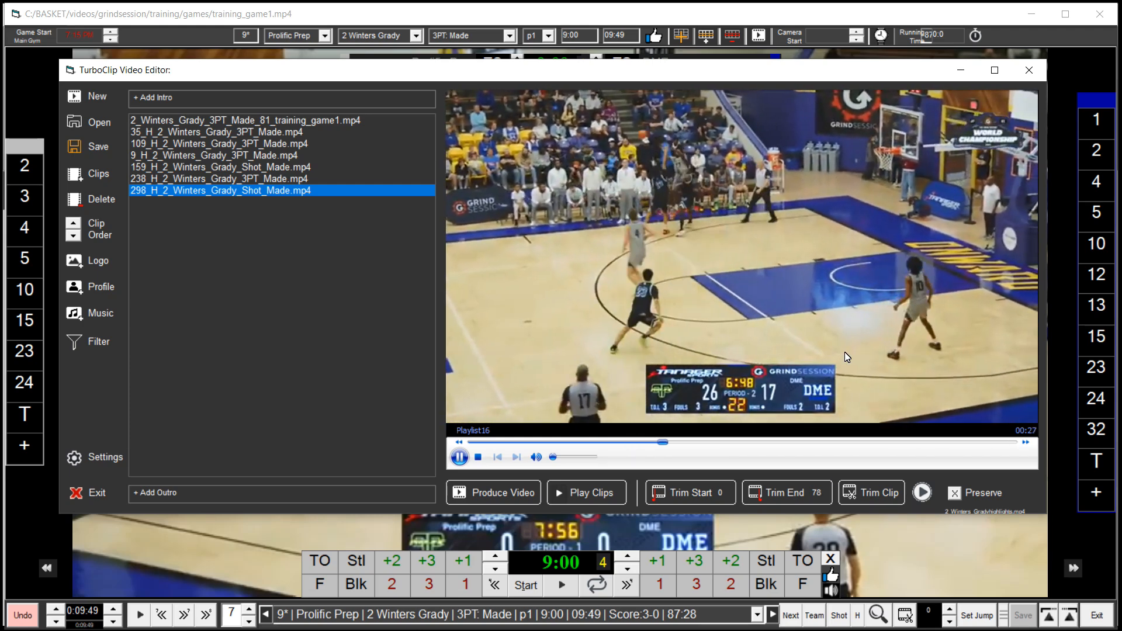
{"action": "left_click", "coordinate": [460, 457]}
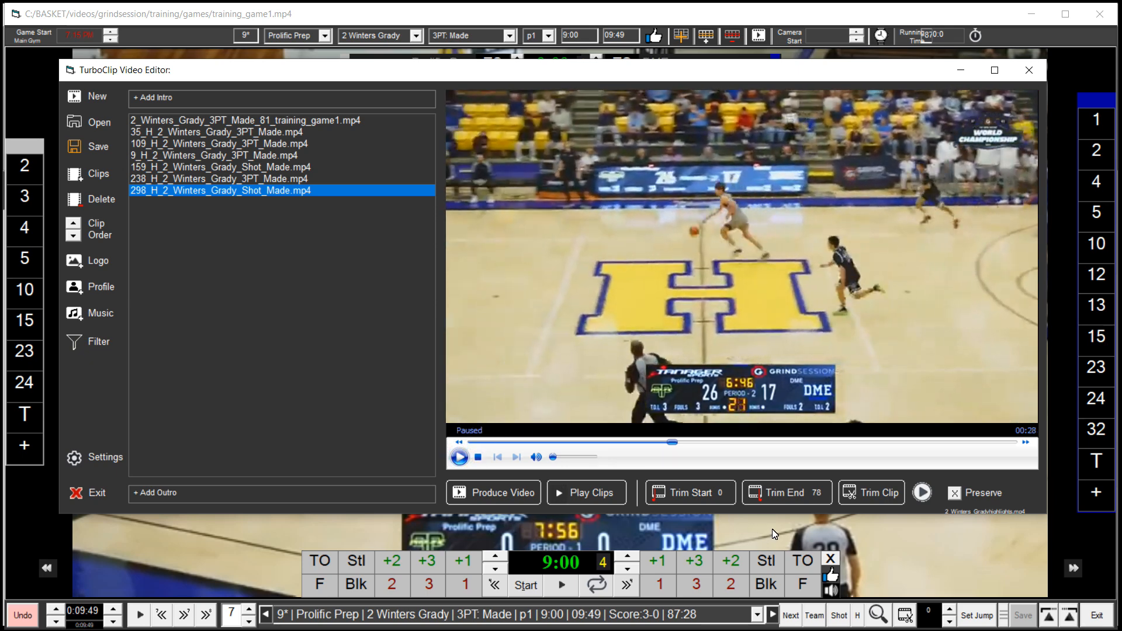
Reset both the Prolific Prep and DME player filters to All Players and create the clips
{"action": "left_click", "coordinate": [93, 345]}
{"action": "left_click", "coordinate": [885, 496]}
{"action": "left_click_drag", "start_coordinate": [903, 530], "coordinate": [903, 570]}
{"action": "left_click", "coordinate": [842, 590]}
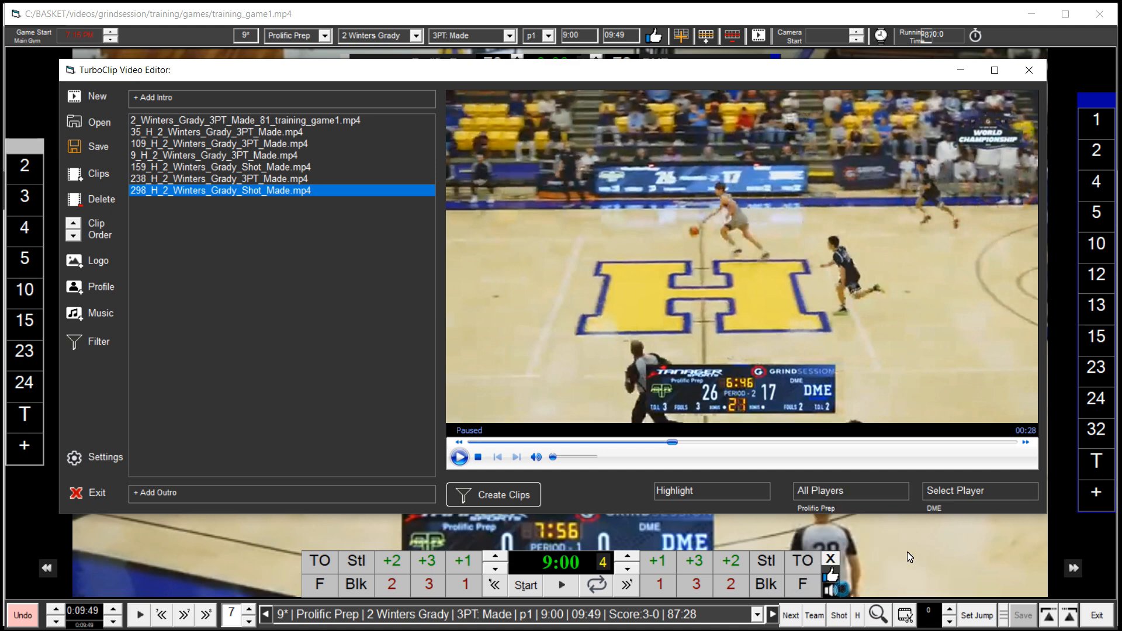
{"action": "left_click", "coordinate": [991, 493]}
{"action": "left_click_drag", "start_coordinate": [1030, 530], "coordinate": [1029, 584]}
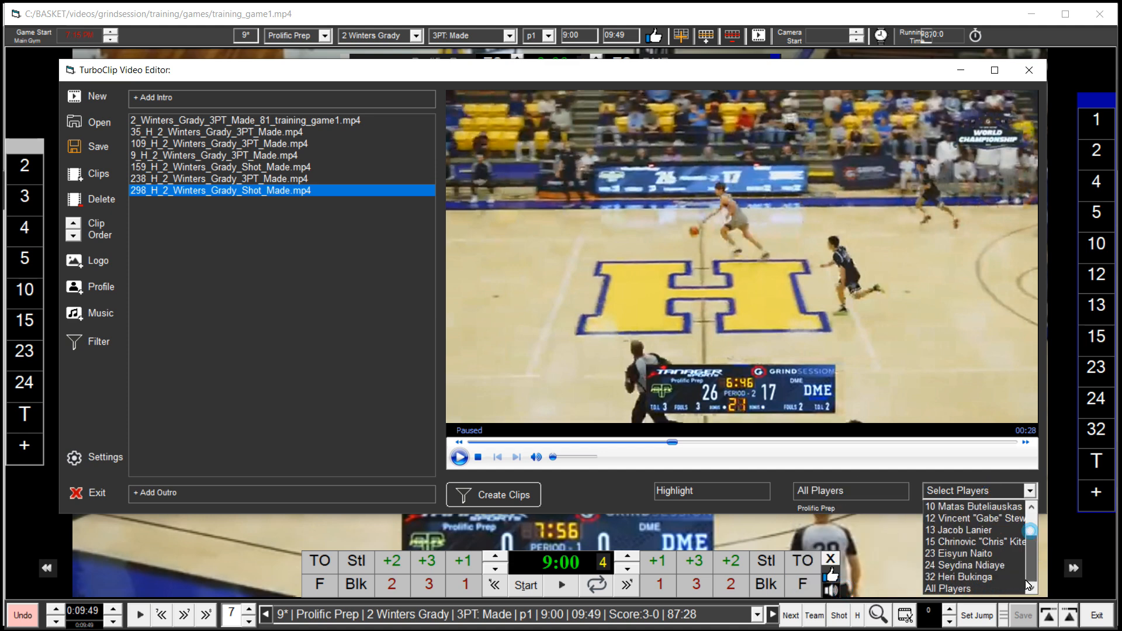
{"action": "left_click", "coordinate": [969, 589]}
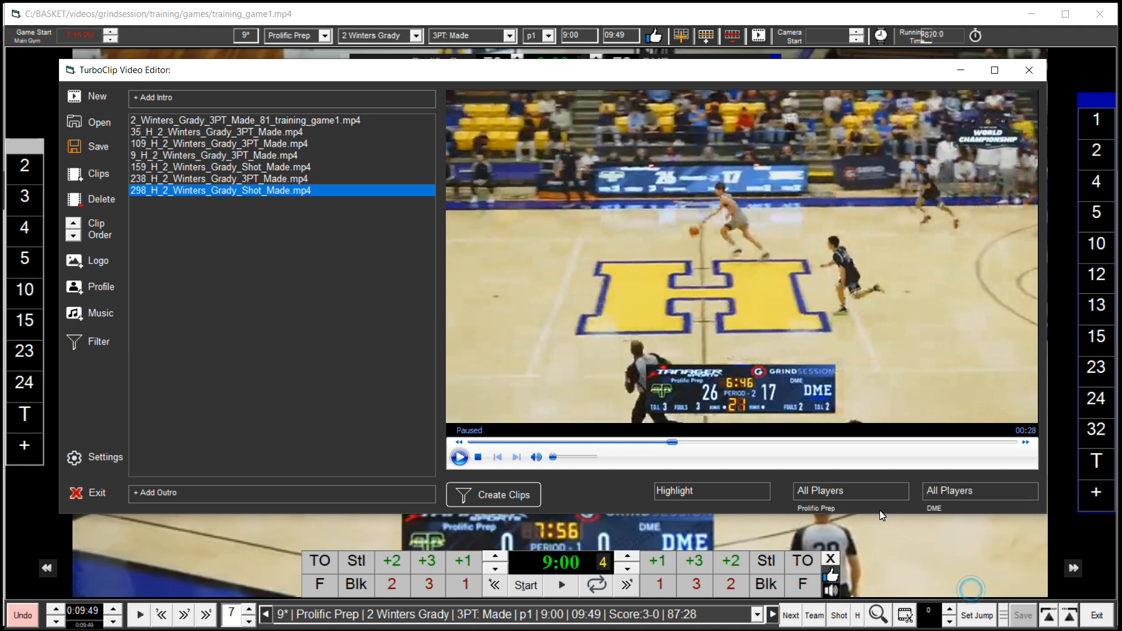
{"action": "left_click", "coordinate": [482, 498]}
Close the video editor, saving the video project, and close the game video window
{"action": "left_click", "coordinate": [1029, 69]}
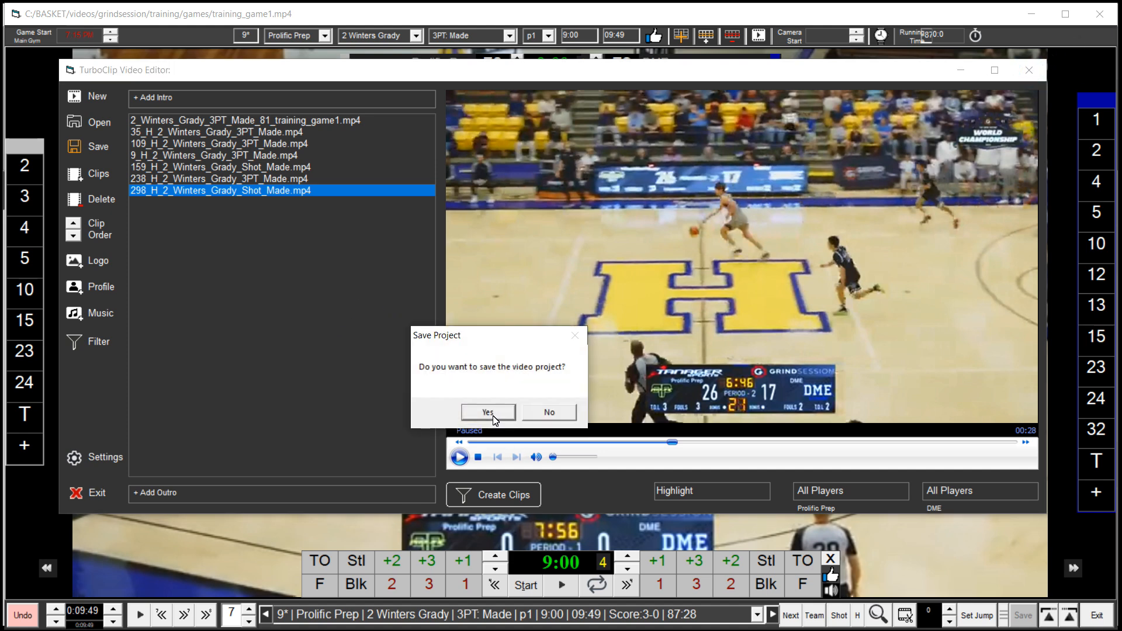
{"action": "left_click", "coordinate": [493, 417]}
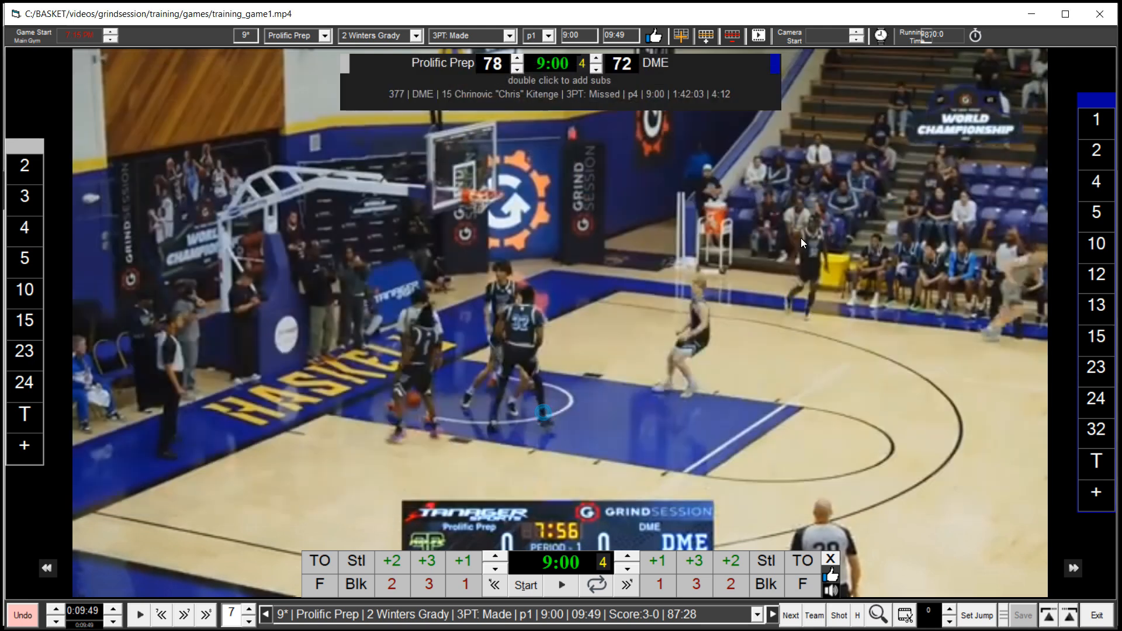
{"action": "left_click", "coordinate": [1099, 14]}
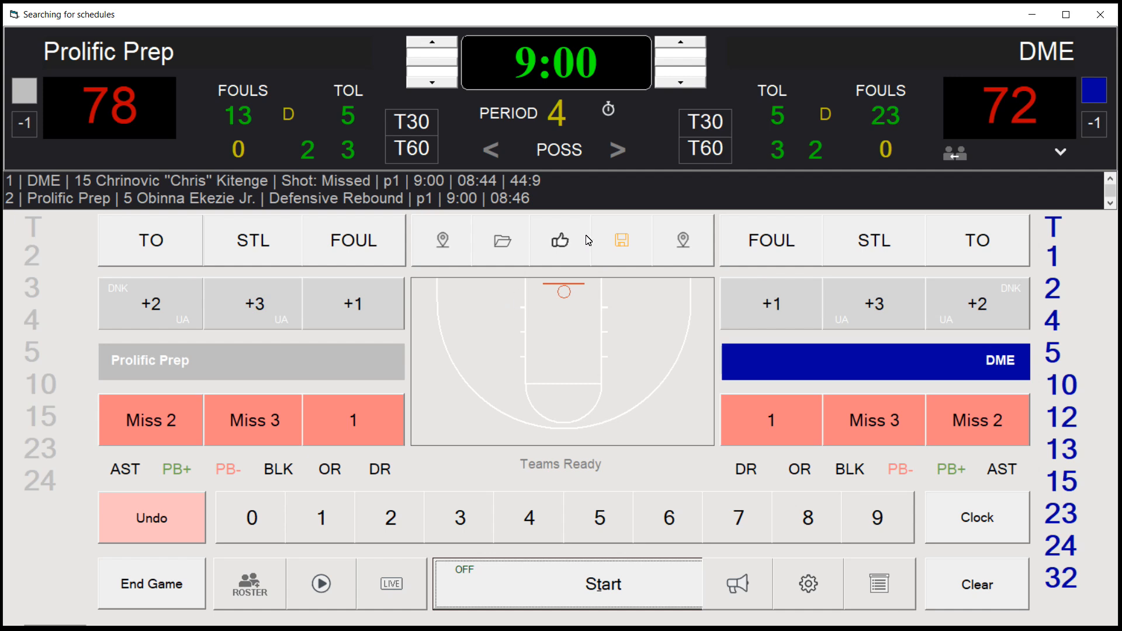
Record a highlighted made 3-pointer by Prolific Prep player 5 with its court location, declining the camera start time reset and assist
{"action": "left_click", "coordinate": [560, 246]}
{"action": "left_click", "coordinate": [38, 353]}
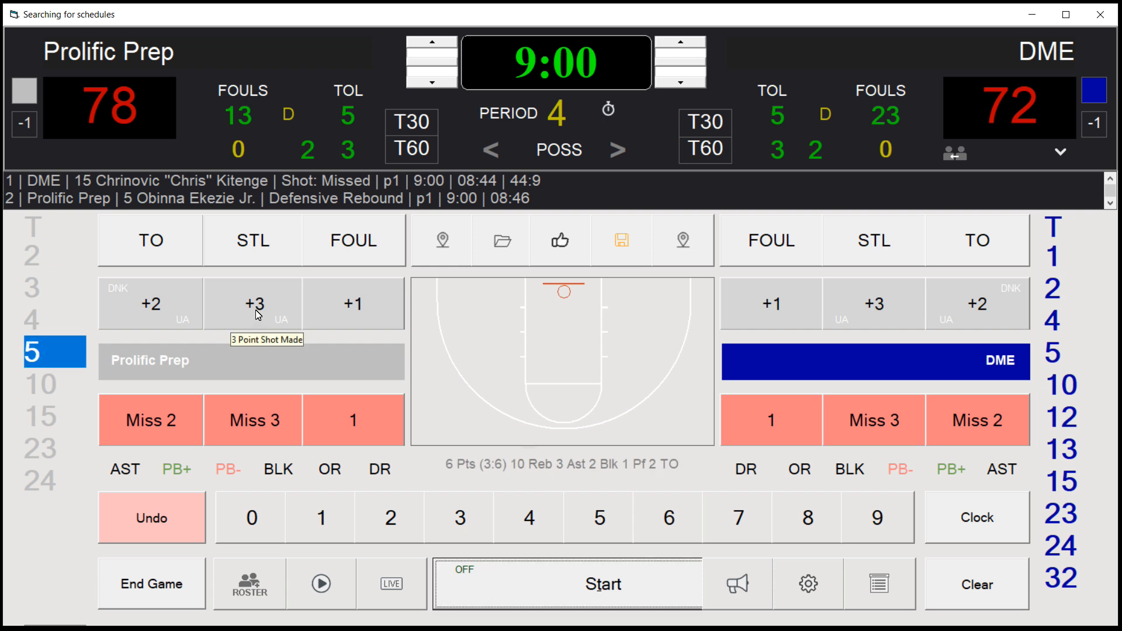
{"action": "left_click", "coordinate": [573, 245]}
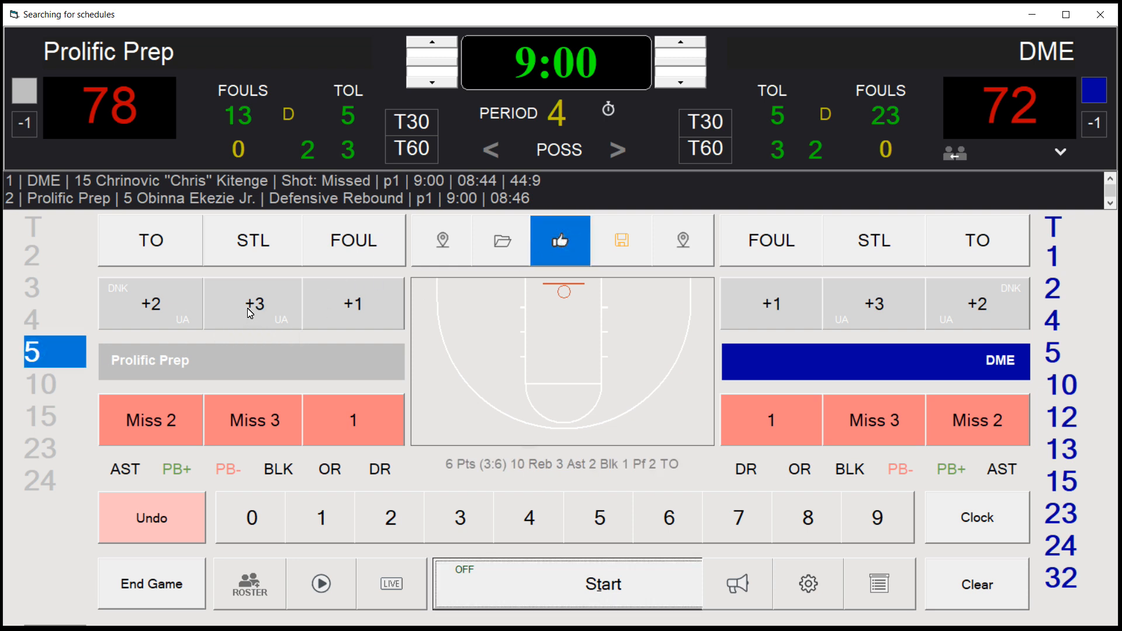
{"action": "left_click", "coordinate": [480, 415]}
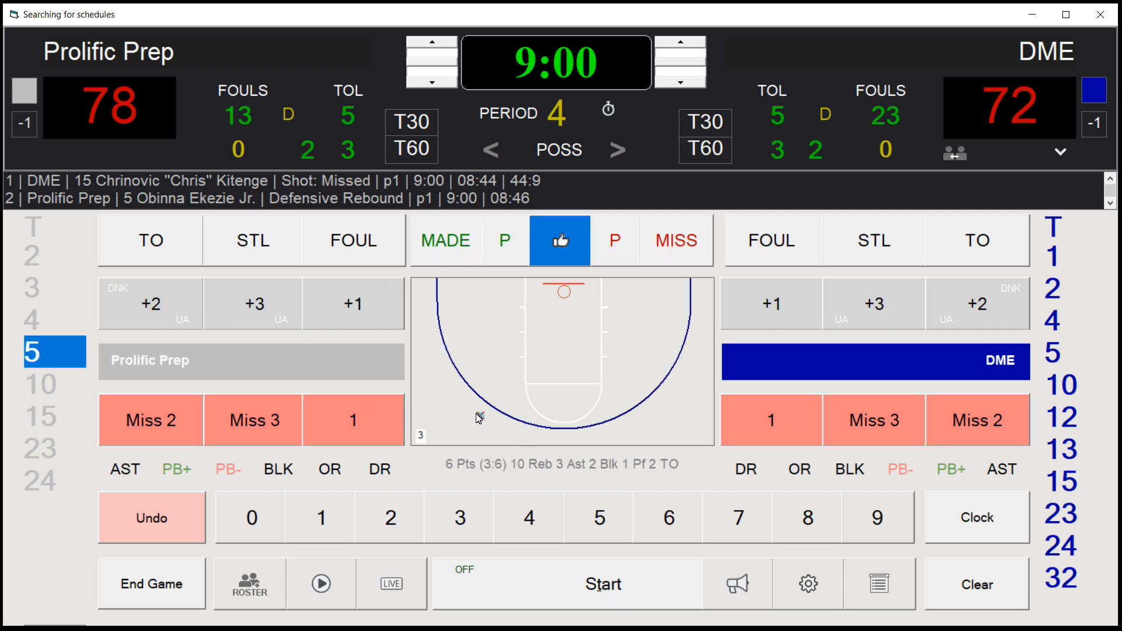
{"action": "left_click", "coordinate": [249, 305]}
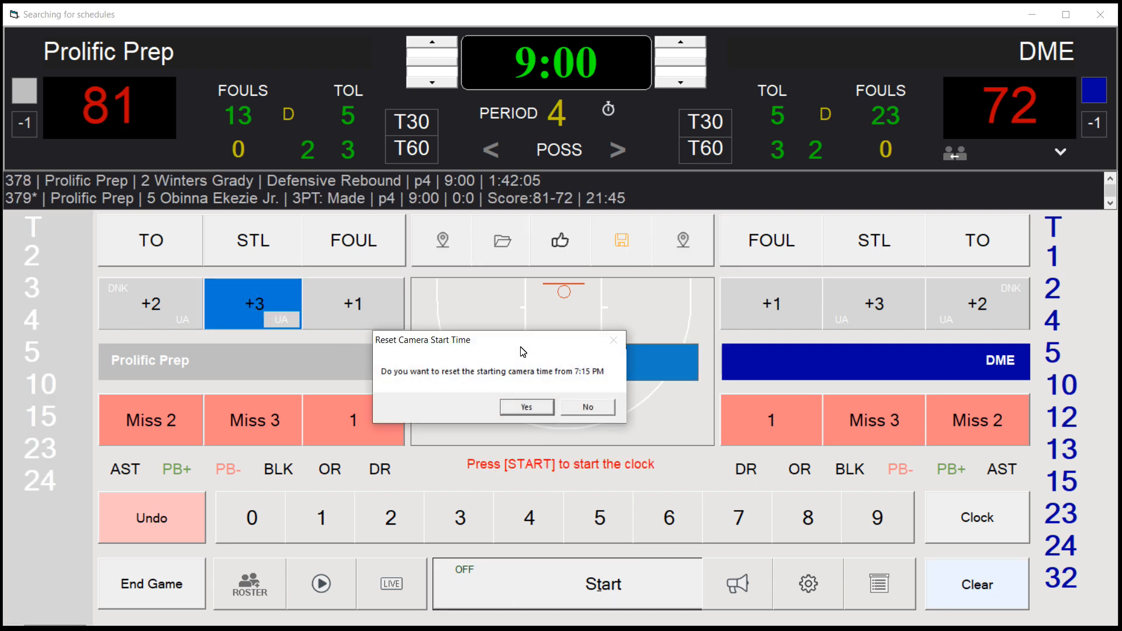
{"action": "left_click", "coordinate": [590, 408]}
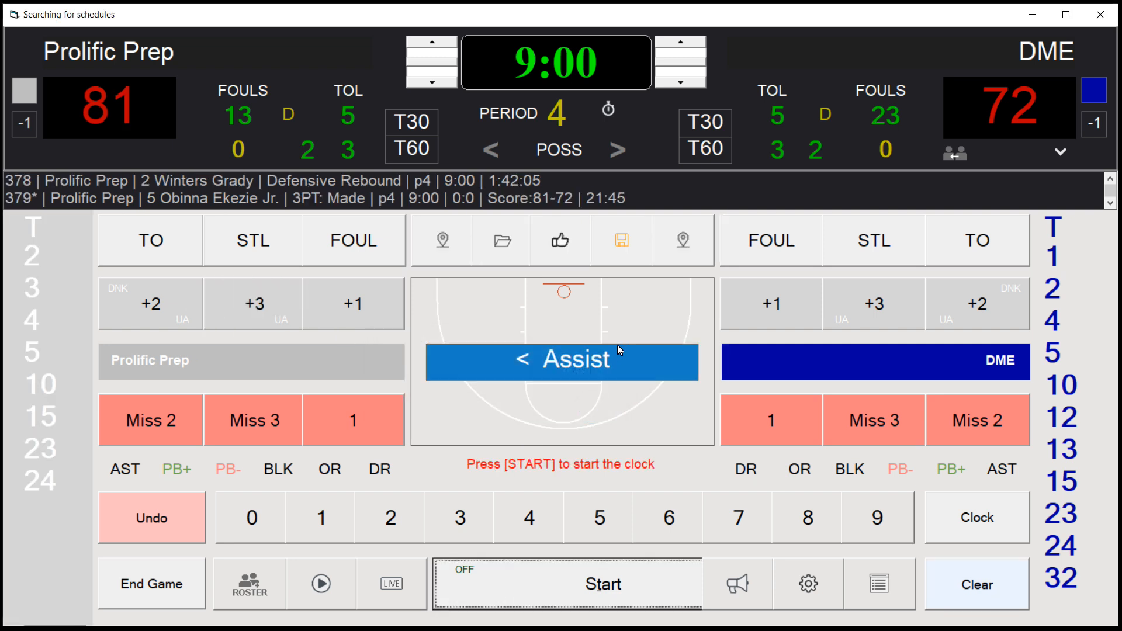
{"action": "left_click", "coordinate": [585, 355]}
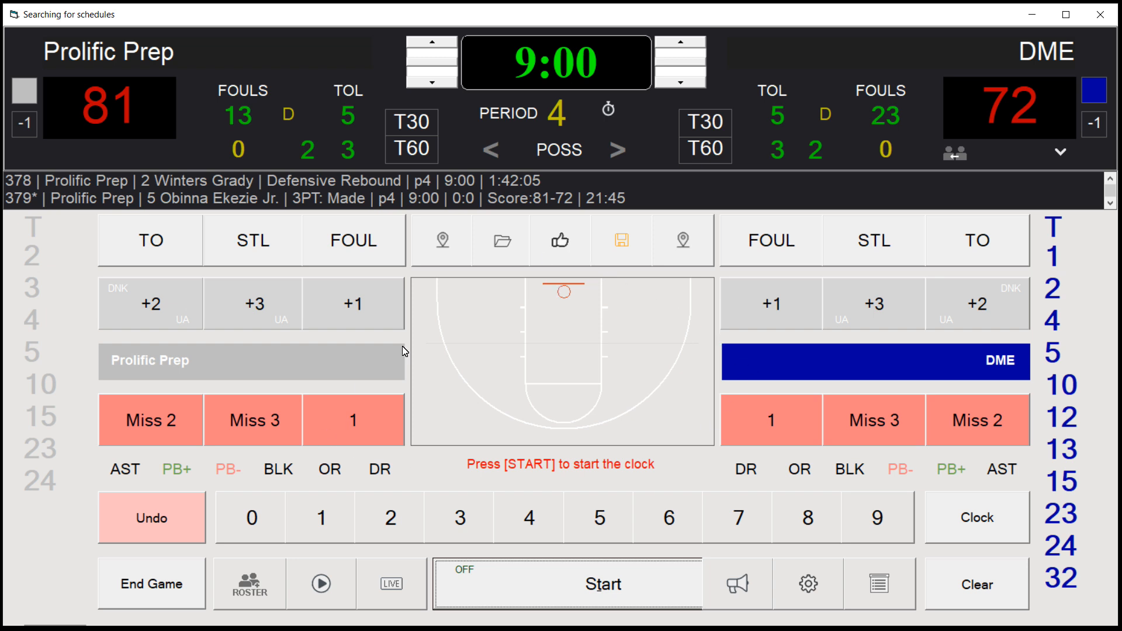
End the game without posting scores and start a new game
{"action": "left_click", "coordinate": [146, 582]}
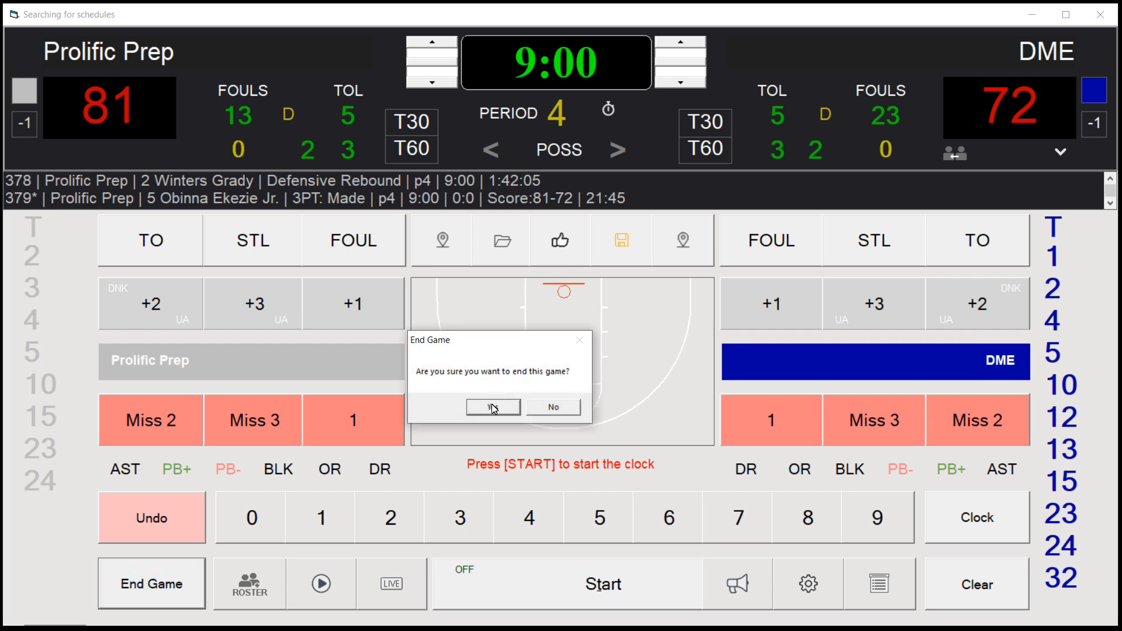
{"action": "left_click", "coordinate": [494, 409]}
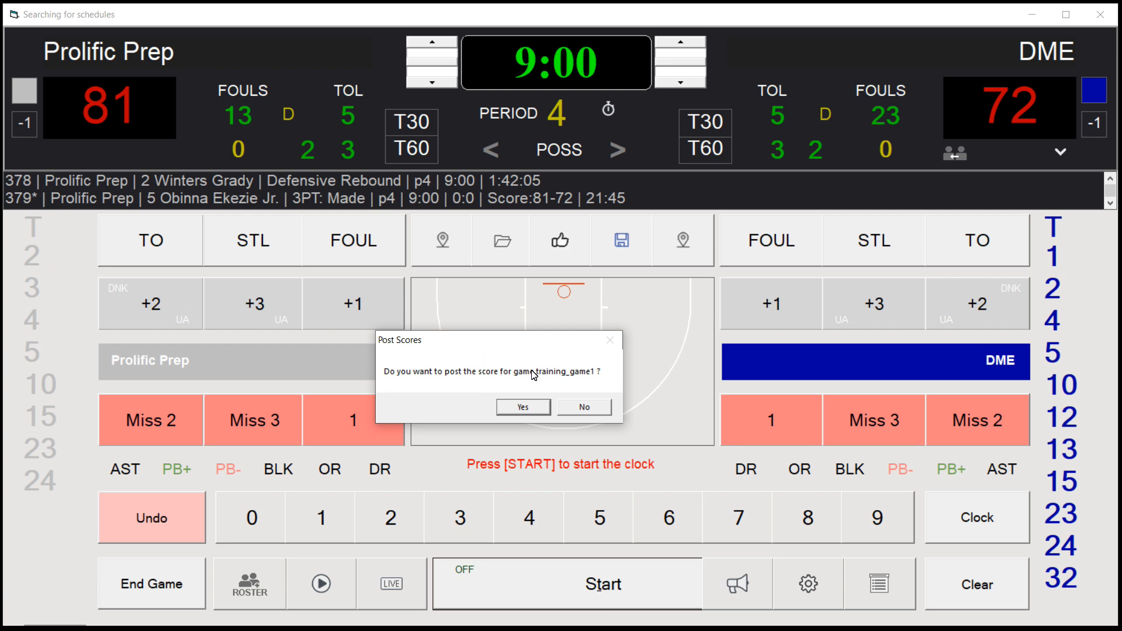
{"action": "left_click", "coordinate": [586, 408]}
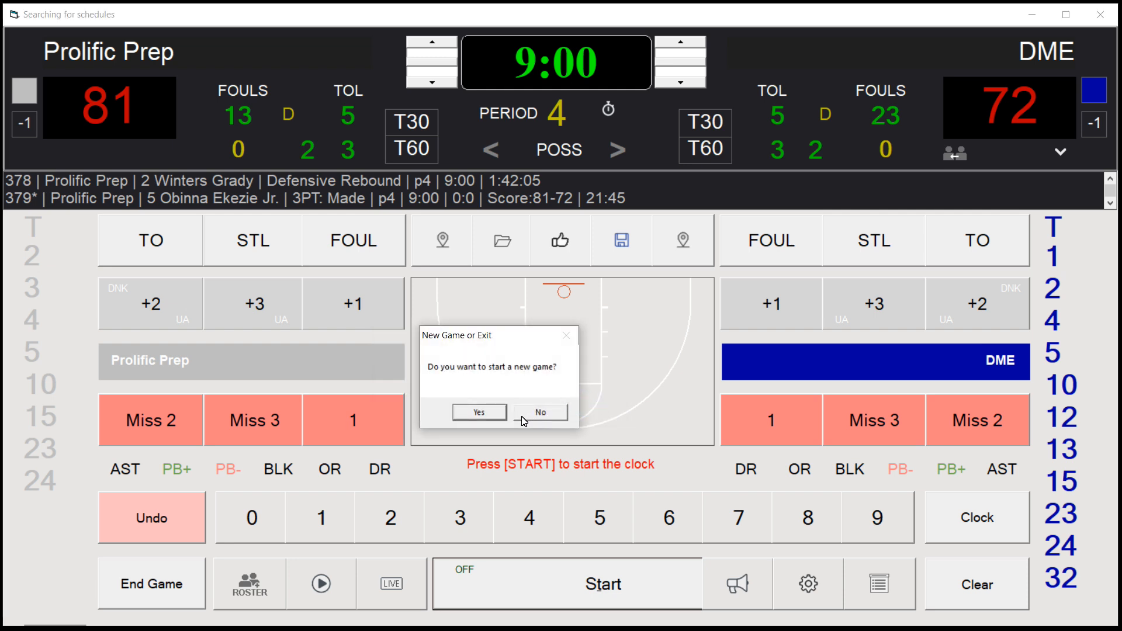
{"action": "left_click", "coordinate": [484, 419]}
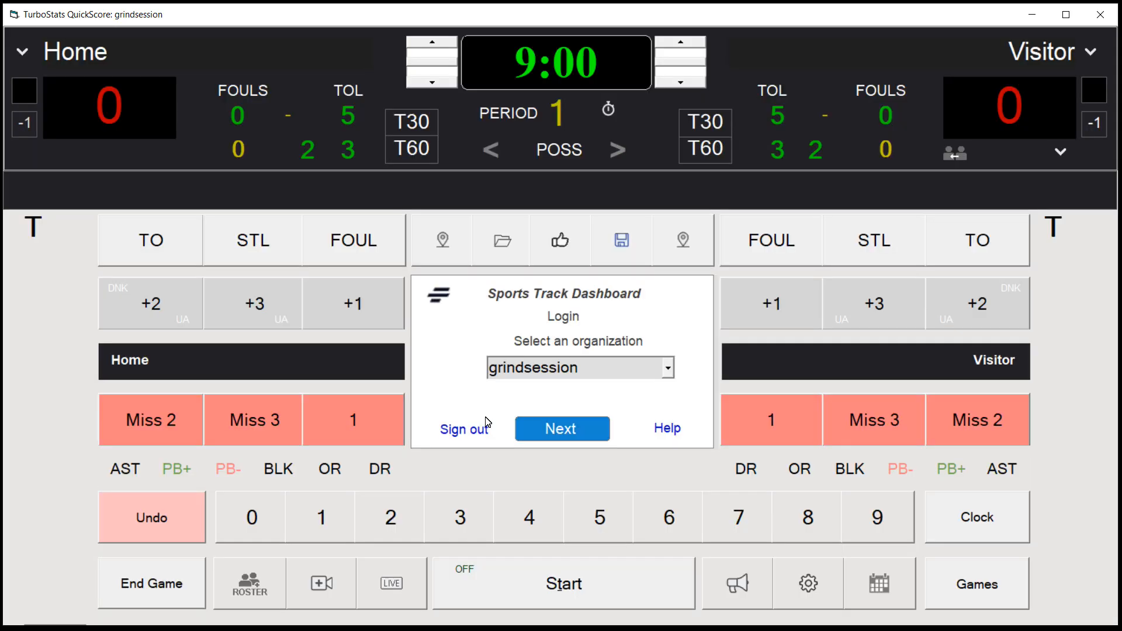
Open the scheduled Ft Erie vs Utah Prep game and continue its unposted session
{"action": "left_click", "coordinate": [881, 572]}
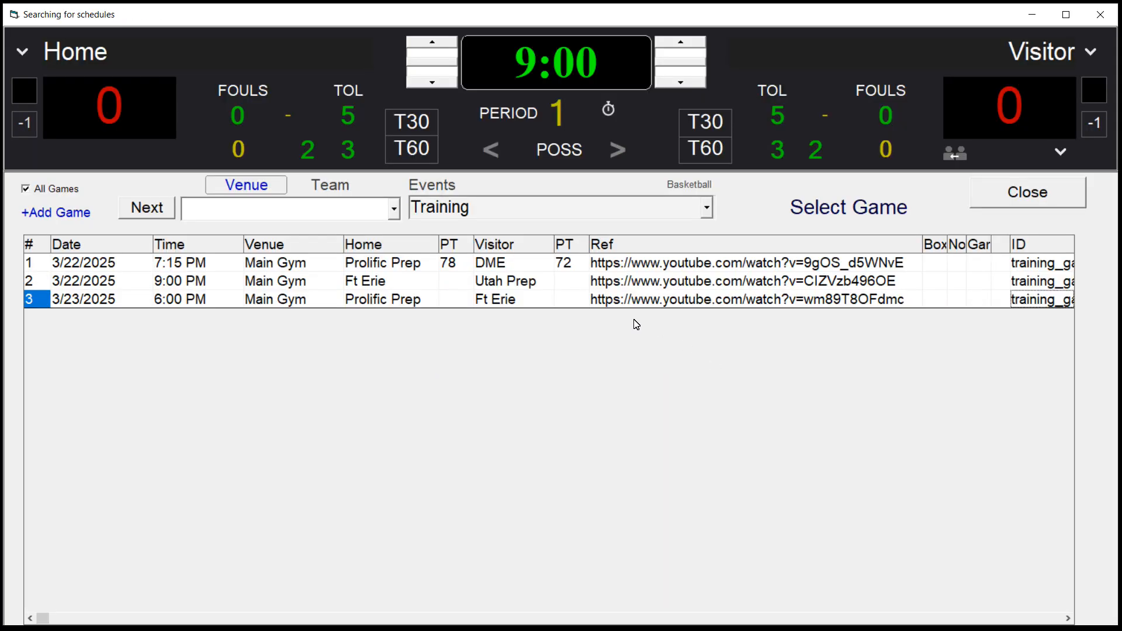
{"action": "double_click", "coordinate": [512, 286]}
{"action": "left_click", "coordinate": [431, 390]}
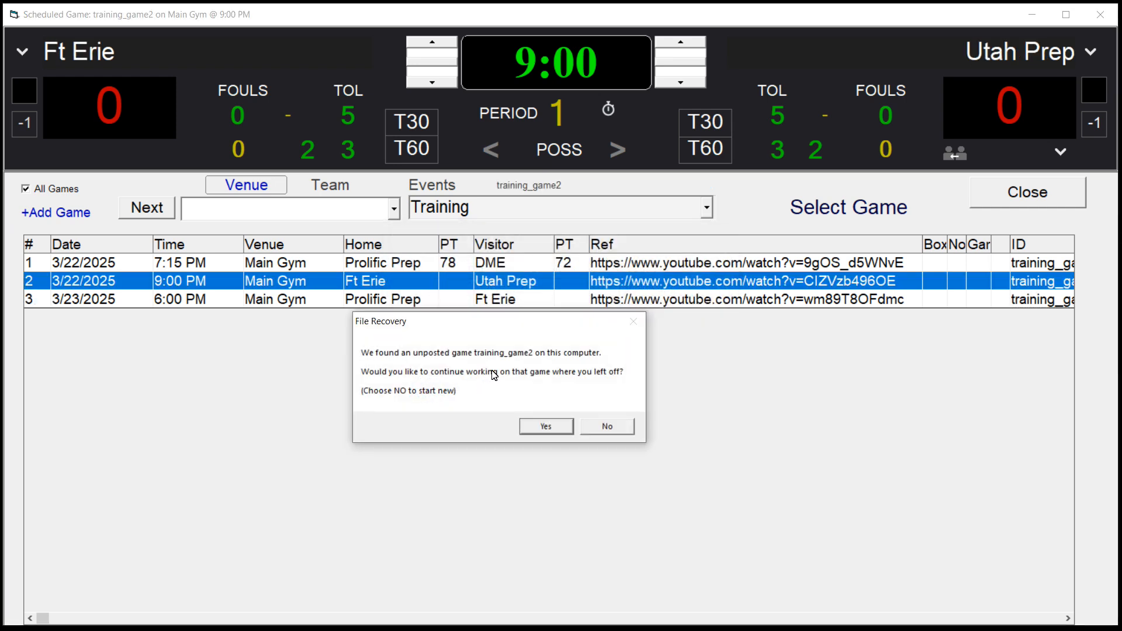
{"action": "left_click", "coordinate": [546, 427]}
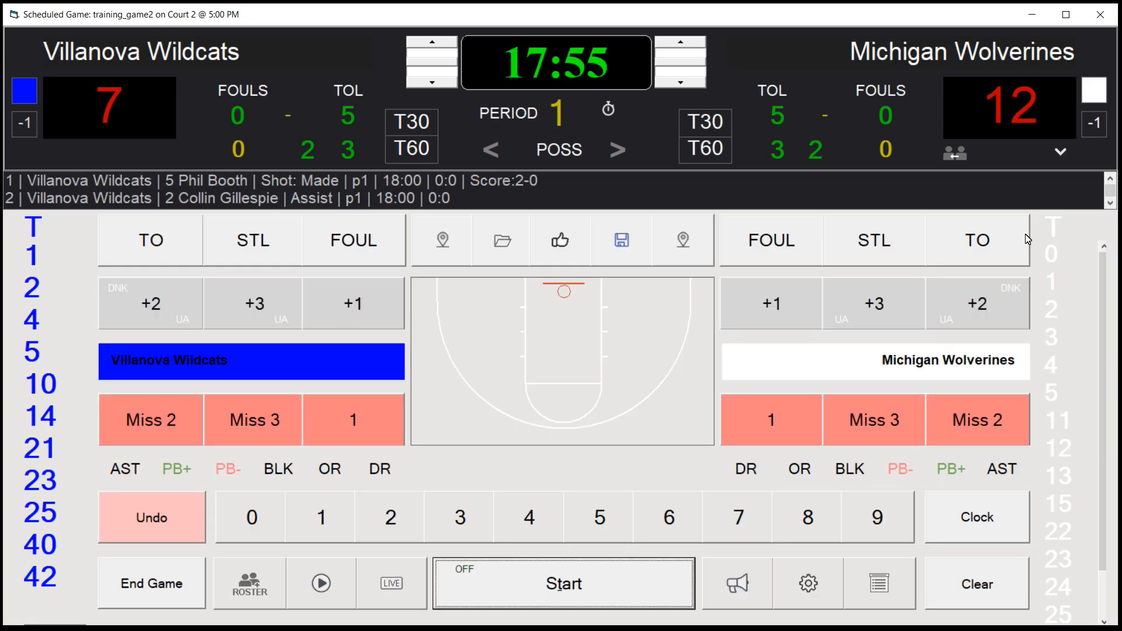
Close the game, ending it without posting scores
{"action": "left_click", "coordinate": [1099, 15]}
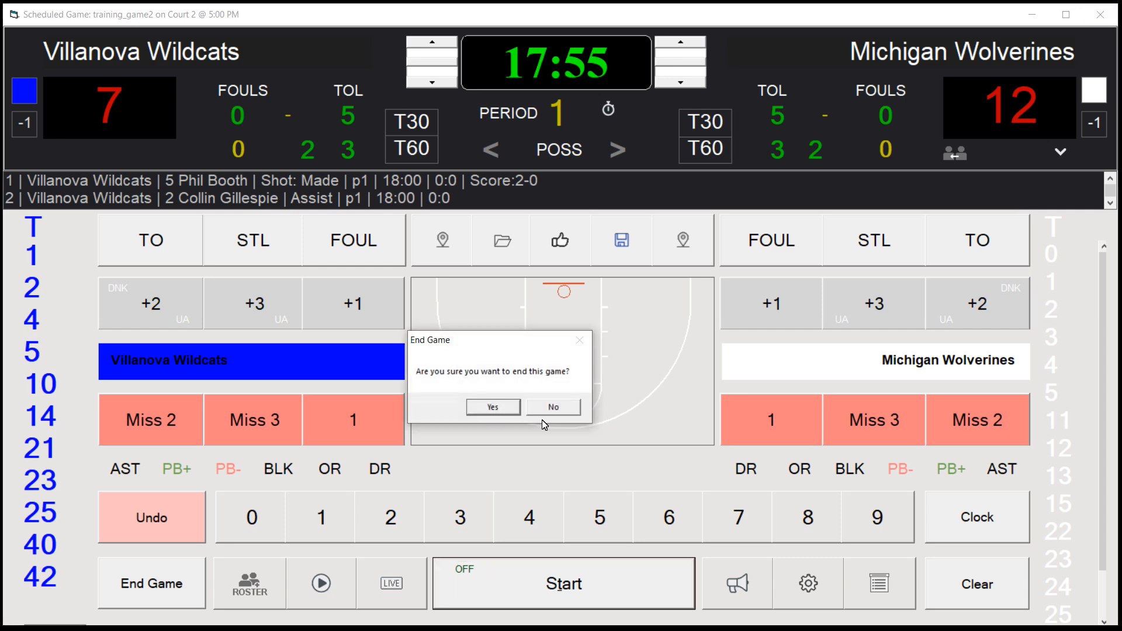
{"action": "left_click", "coordinate": [475, 417]}
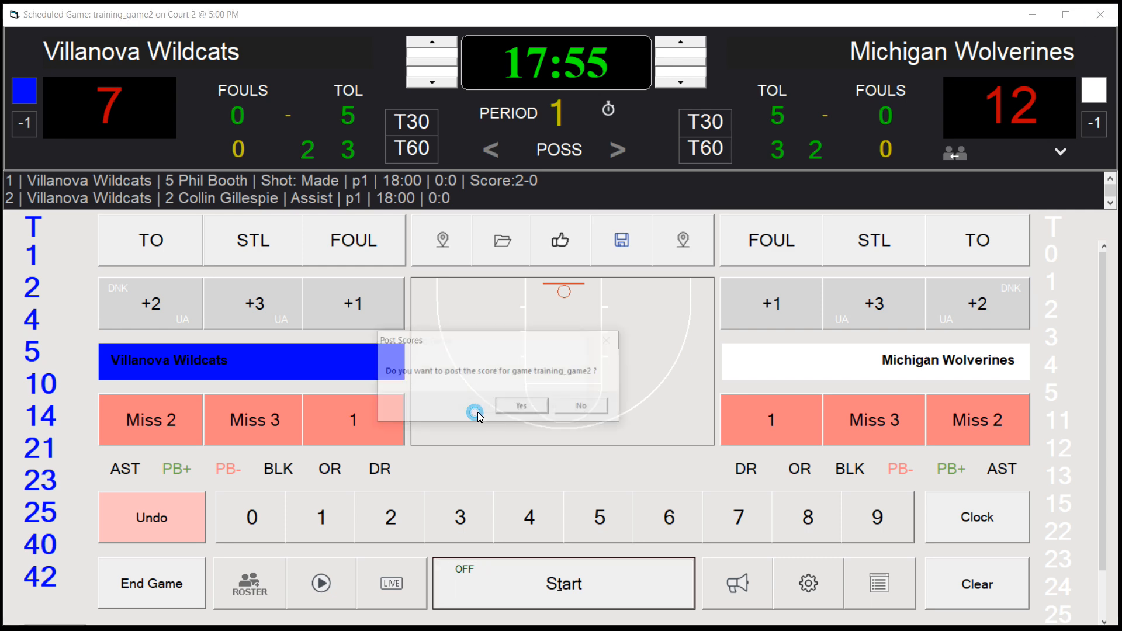
{"action": "left_click", "coordinate": [576, 410]}
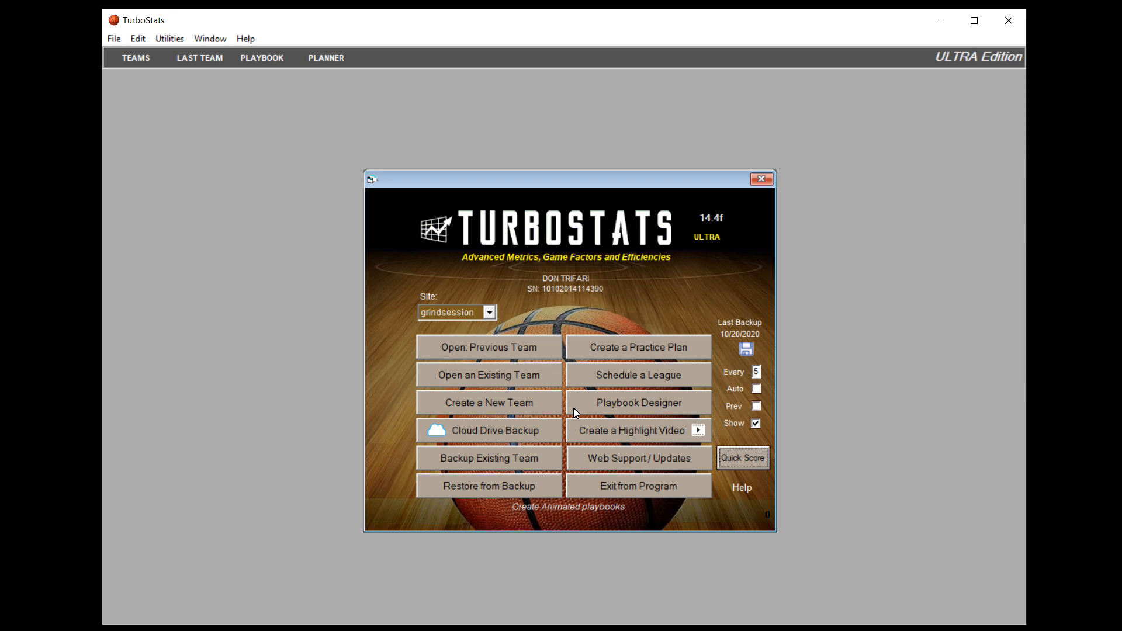